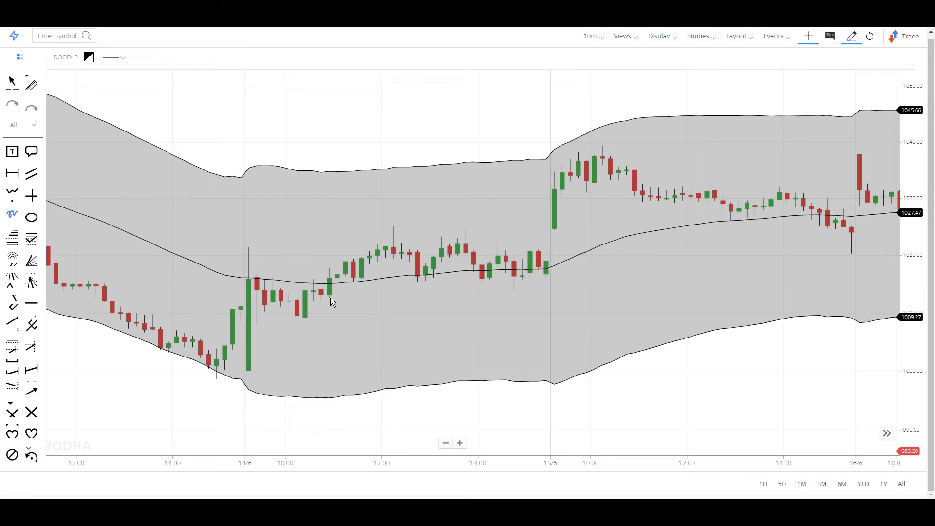
Circle the candles crossing above the channel's middle line around 11:00 on 14/6 with repeated freehand doodles
{"action": "mouse_move", "coordinate": [335, 269]}
{"action": "left_mouse_down"}
{"action": "mouse_move", "coordinate": [344, 284]}
{"action": "mouse_move", "coordinate": [331, 268]}
{"action": "left_mouse_up"}
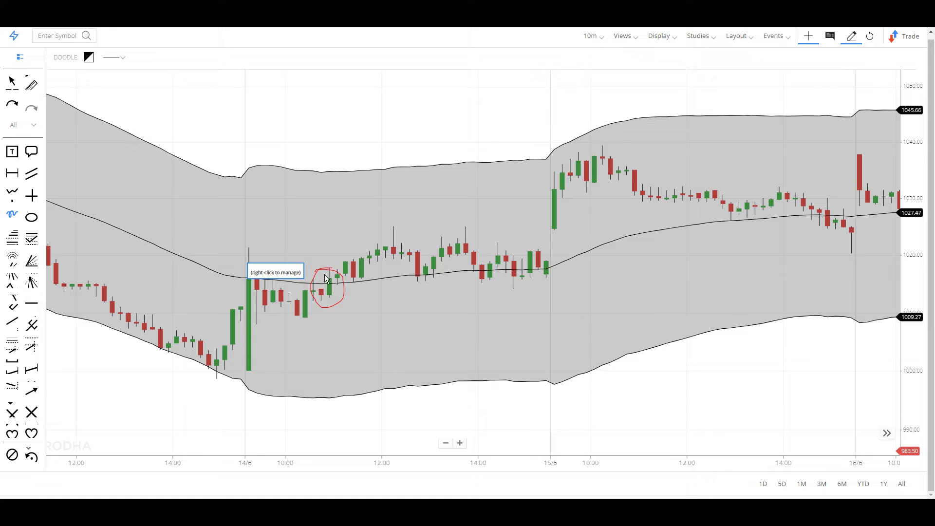
{"action": "mouse_move", "coordinate": [320, 270]}
{"action": "left_mouse_down"}
{"action": "mouse_move", "coordinate": [327, 307]}
{"action": "mouse_move", "coordinate": [337, 269]}
{"action": "mouse_move", "coordinate": [319, 276]}
{"action": "left_mouse_up"}
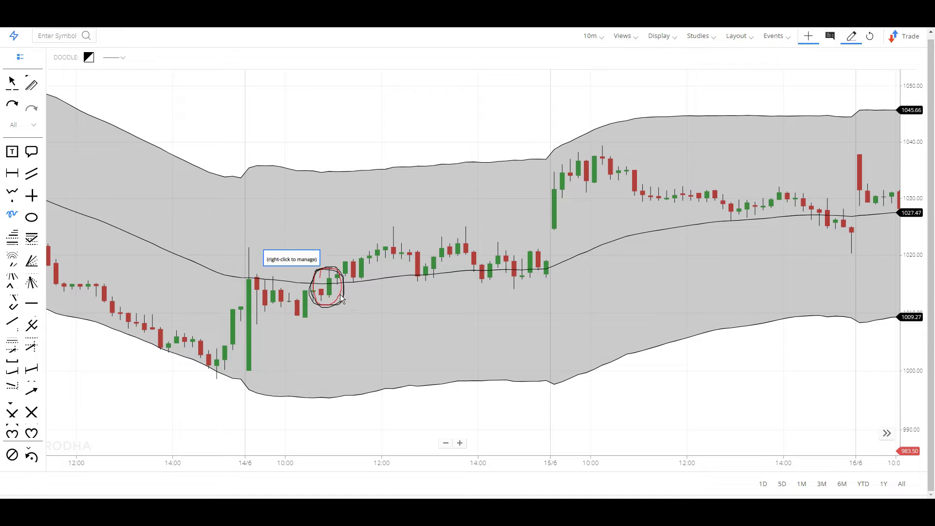
{"action": "left_click_drag", "start_coordinate": [313, 268], "coordinate": [317, 271]}
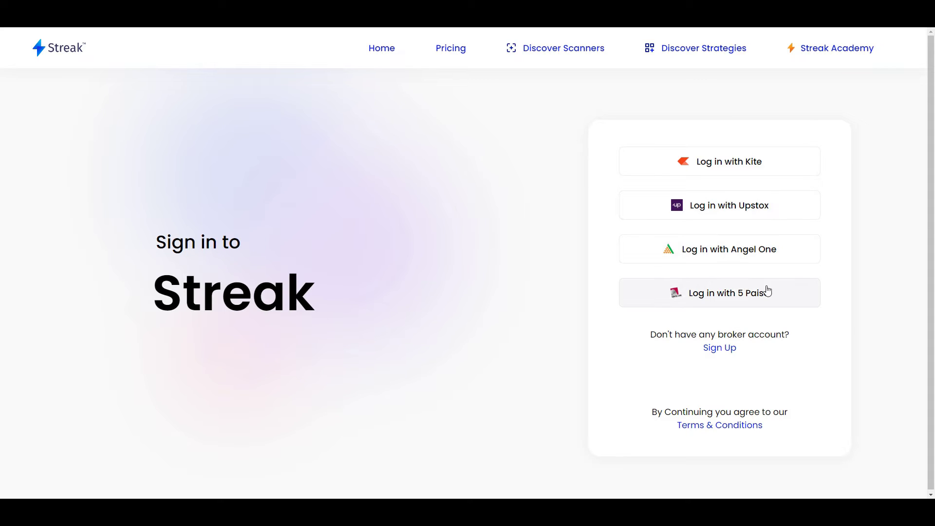
Log in to Streak with Kite and create a new strategy named Keltner Channel Bullish Strategy
{"action": "left_click", "coordinate": [688, 166]}
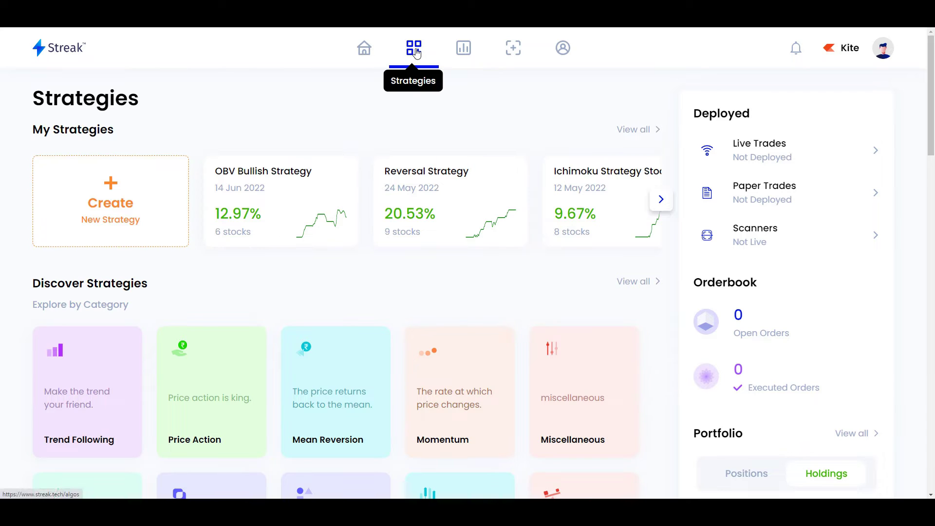
{"action": "left_click", "coordinate": [108, 200]}
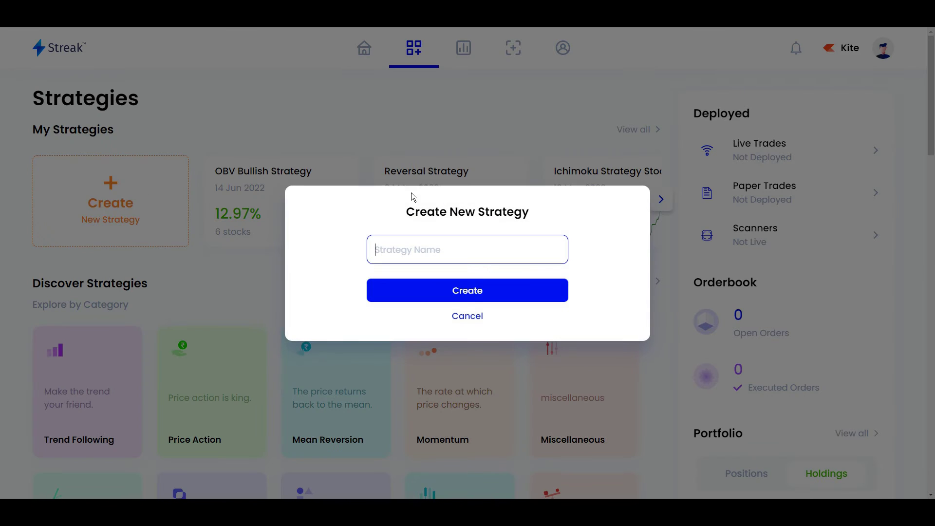
{"action": "type", "text": "Keltner Channel Bul"}
{"action": "key", "text": "BackSpace"}
{"action": "key", "text": "BackSpace"}
{"action": "type", "text": "Bullish "}
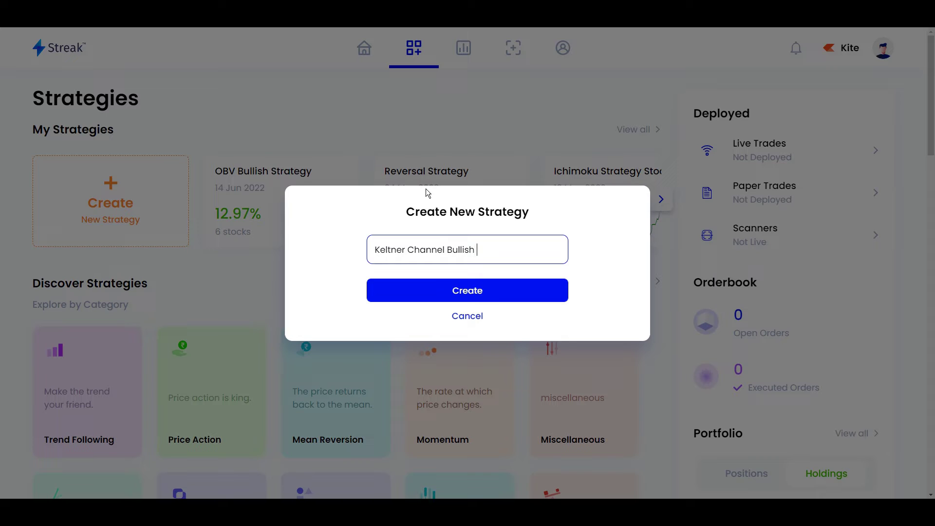
{"action": "type", "text": "Strategy"}
{"action": "left_click", "coordinate": [474, 297]}
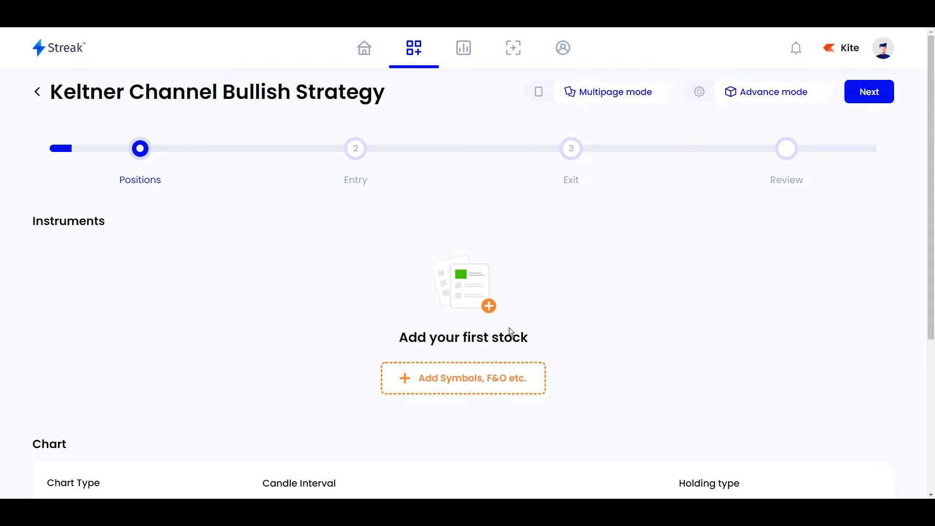
Add the NSE stocks ICICIPRULI and HEROMOTOCO to the strategy's instruments
{"action": "left_click", "coordinate": [469, 376]}
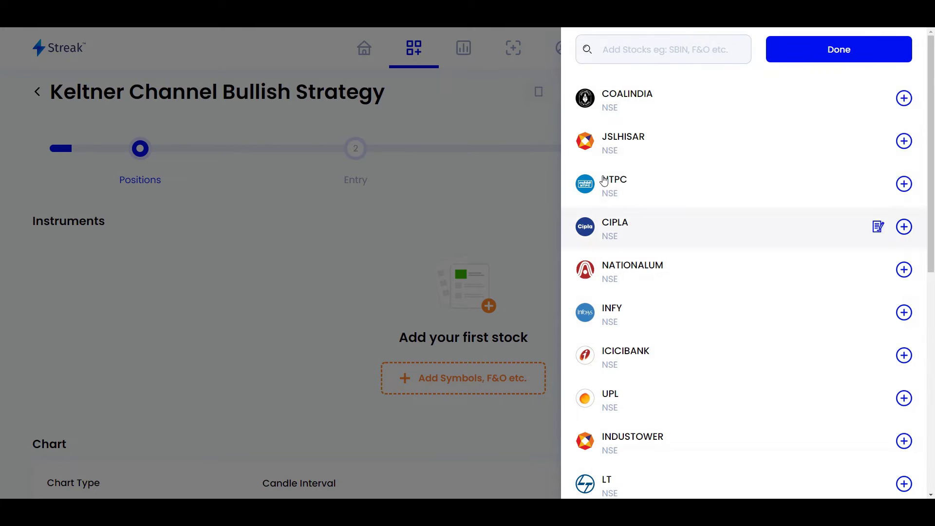
{"action": "left_click", "coordinate": [636, 51]}
{"action": "type", "text": "icici"}
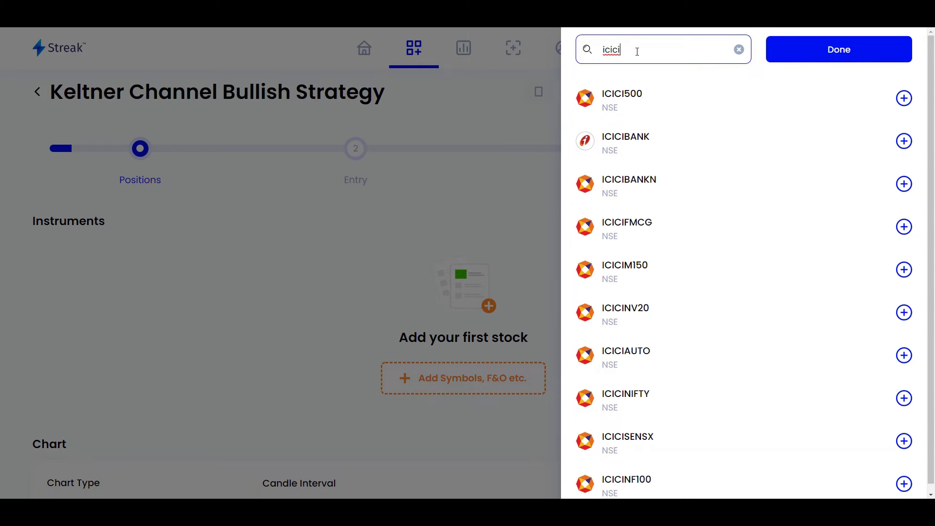
{"action": "type", "text": "p"}
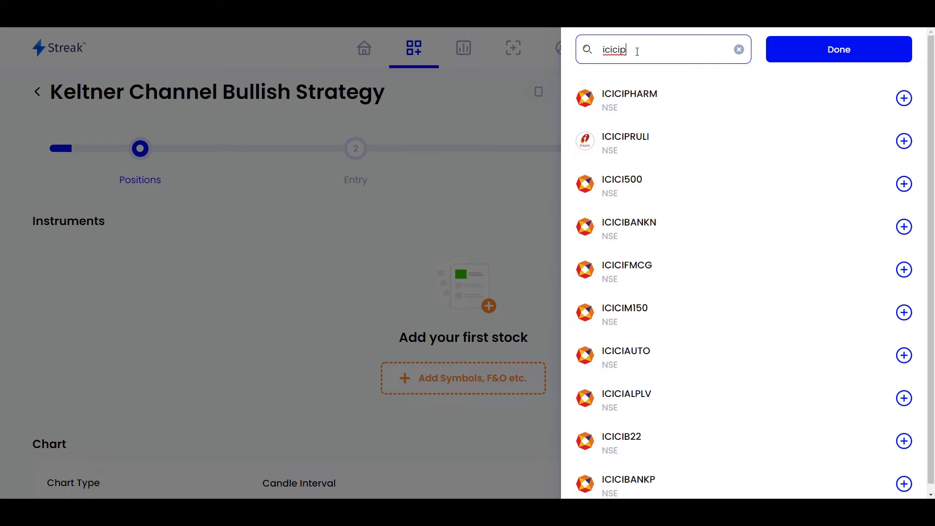
{"action": "left_click", "coordinate": [701, 140]}
{"action": "left_click", "coordinate": [738, 49]}
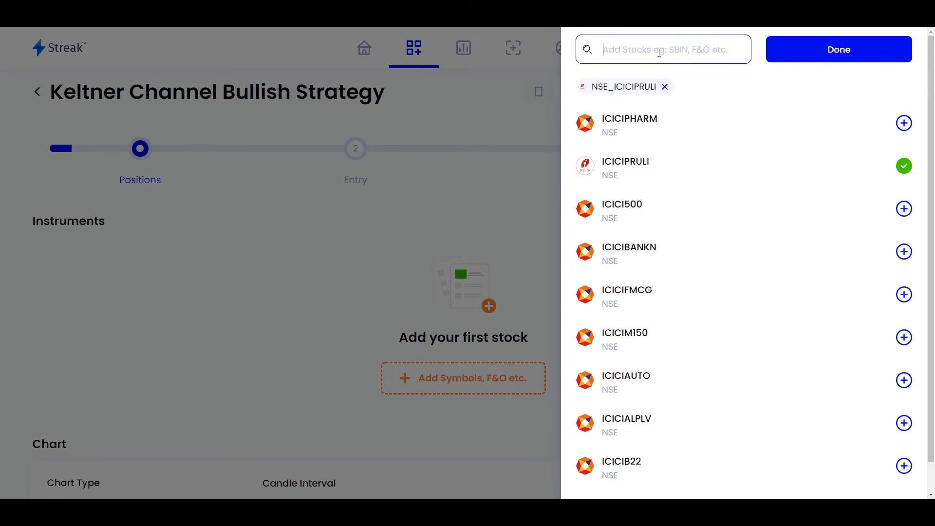
{"action": "type", "text": "heromoto"}
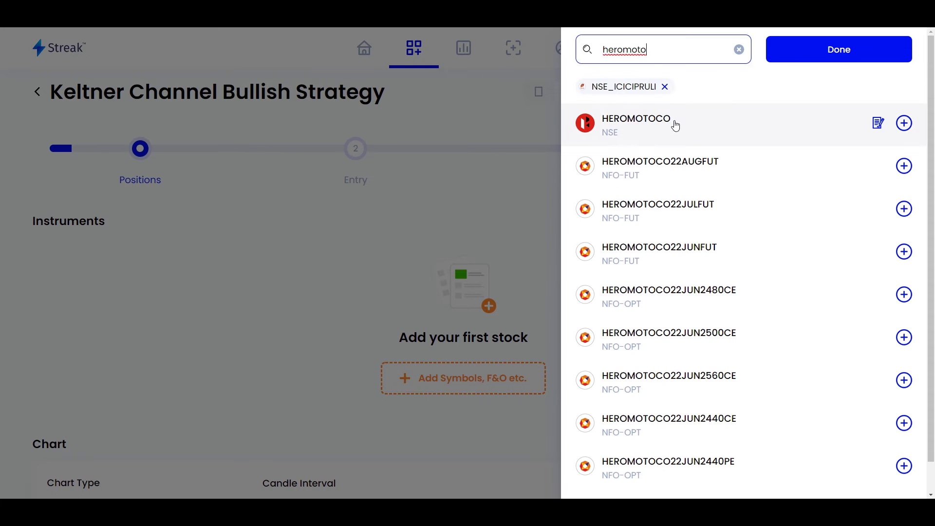
{"action": "left_click", "coordinate": [673, 125]}
Add the NSE stocks ITC and M&M to the strategy's instruments
{"action": "left_click", "coordinate": [662, 49]}
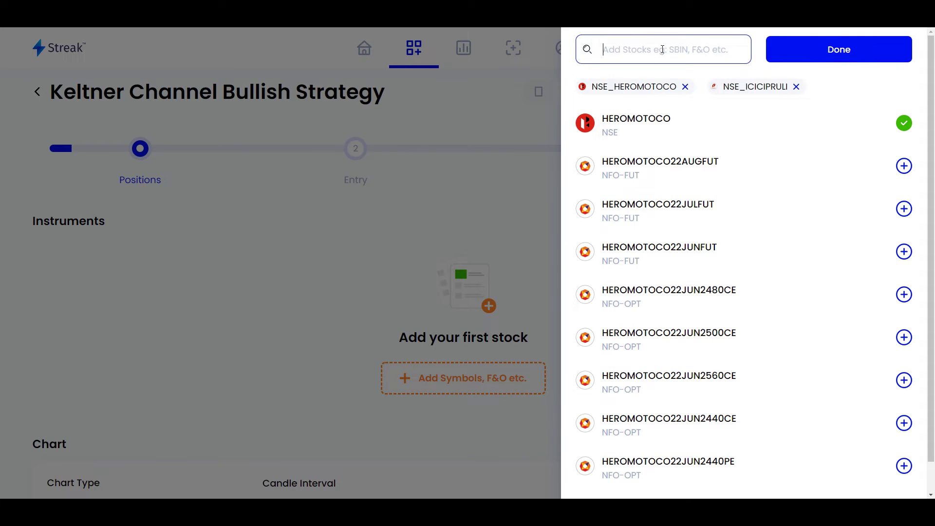
{"action": "type", "text": "itc"}
{"action": "left_click", "coordinate": [664, 134]}
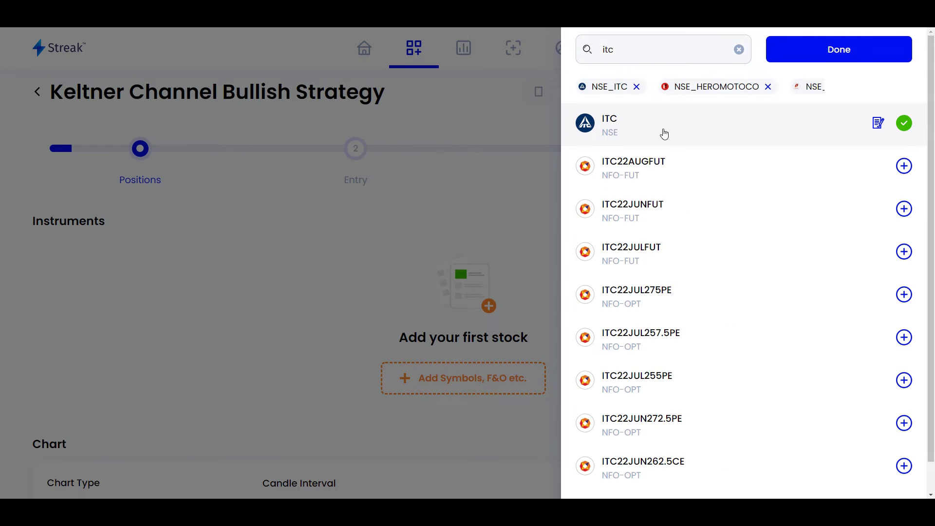
{"action": "left_click", "coordinate": [655, 46]}
{"action": "key", "text": "BackSpace"}
{"action": "key", "text": "BackSpace"}
{"action": "key", "text": "BackSpace"}
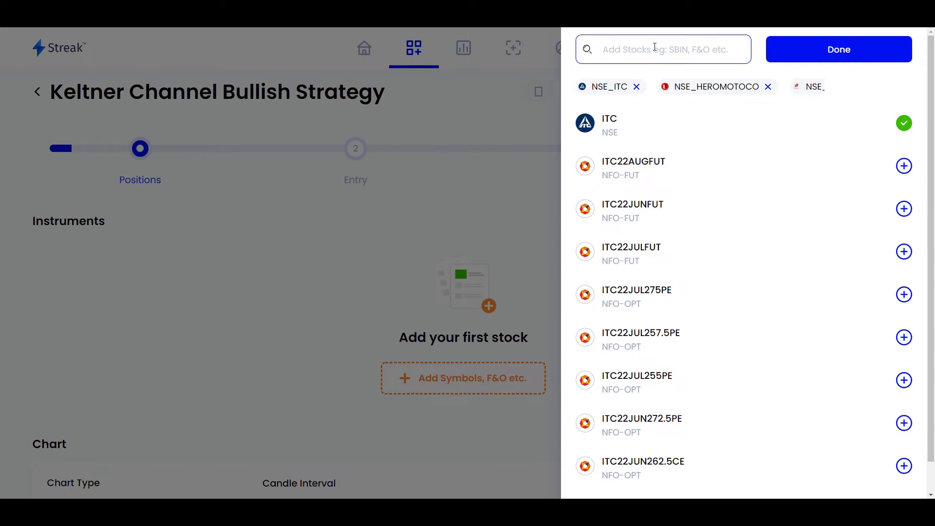
{"action": "type", "text": "m&m"}
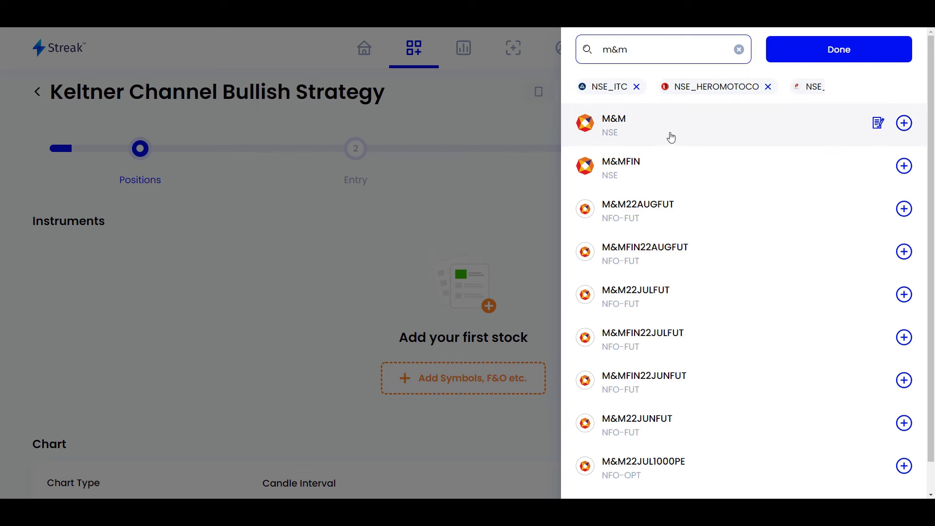
{"action": "left_click", "coordinate": [671, 137]}
Search for Nestle and add the NSE stock NESTLEIND to the instruments
{"action": "left_click", "coordinate": [650, 47]}
{"action": "key", "text": "BackSpace"}
{"action": "key", "text": "BackSpace"}
{"action": "key", "text": "BackSpace"}
{"action": "type", "text": "Netsl"}
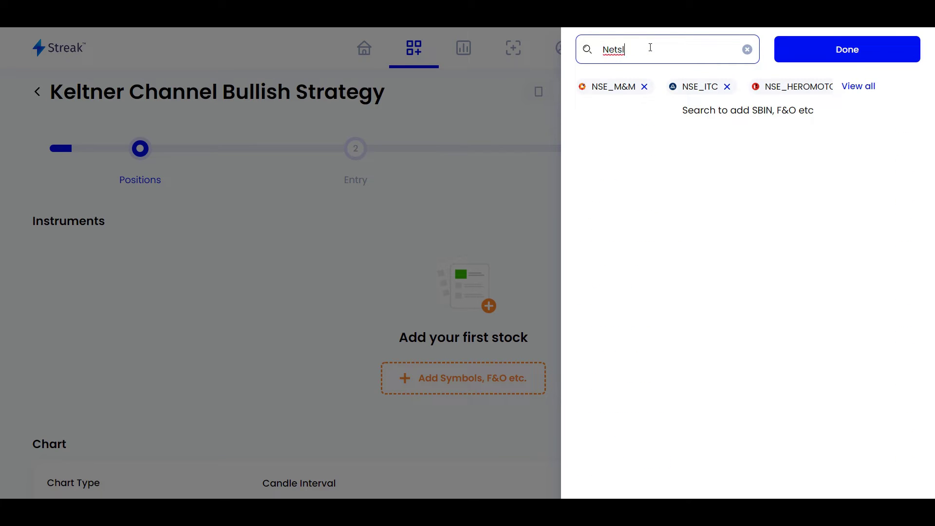
{"action": "key", "text": "BackSpace"}
{"action": "key", "text": "BackSpace"}
{"action": "key", "text": "BackSpace"}
{"action": "type", "text": "sl"}
{"action": "type", "text": "tle"}
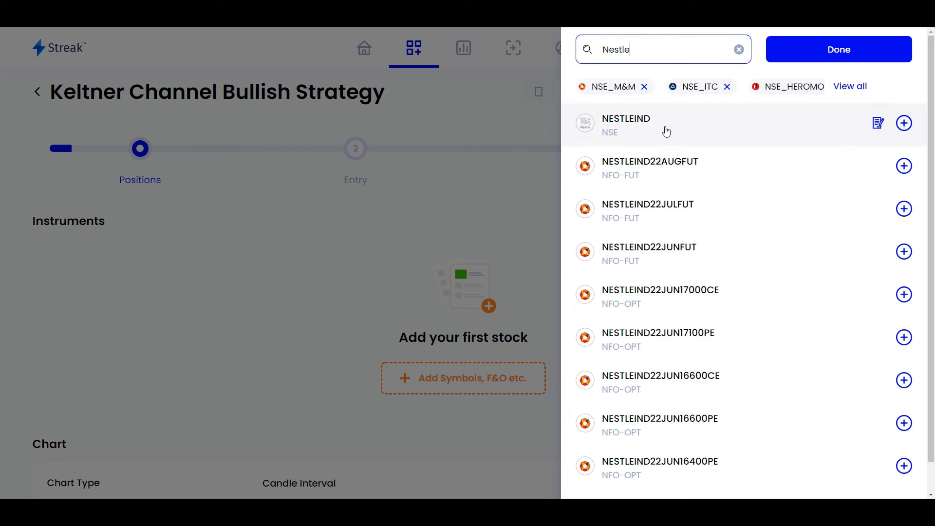
{"action": "left_click", "coordinate": [666, 132]}
Add the NSE stock RELIANCE and finish the instrument selection
{"action": "double_click", "coordinate": [650, 49]}
{"action": "key", "text": "BackSpace"}
{"action": "type", "text": "r"}
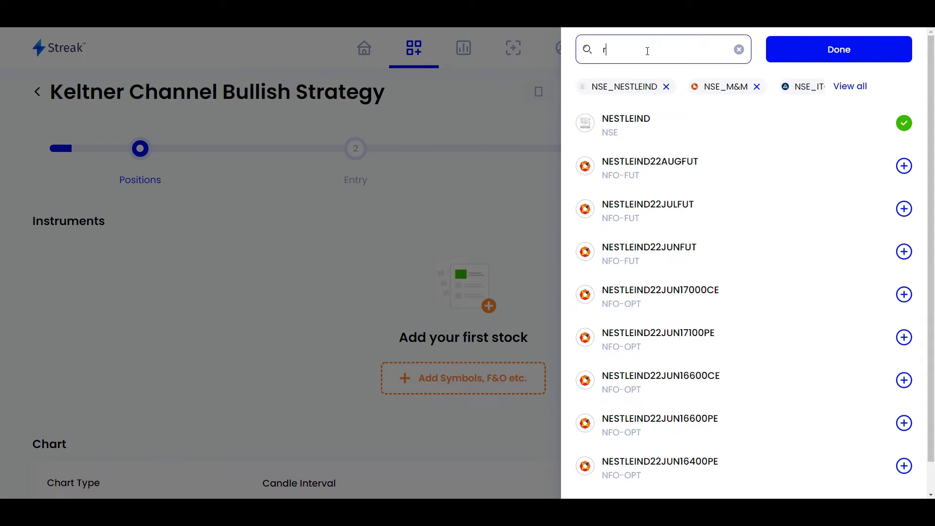
{"action": "type", "text": "eliance"}
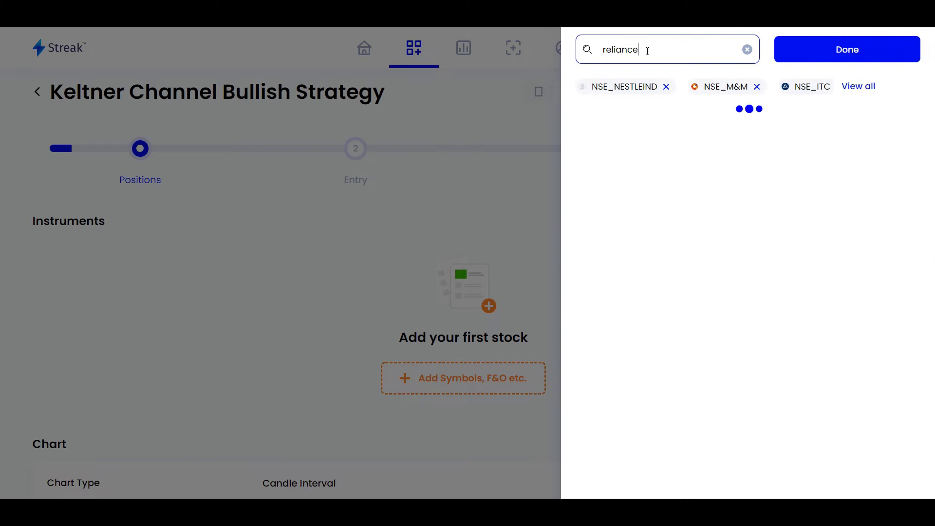
{"action": "left_click", "coordinate": [687, 132]}
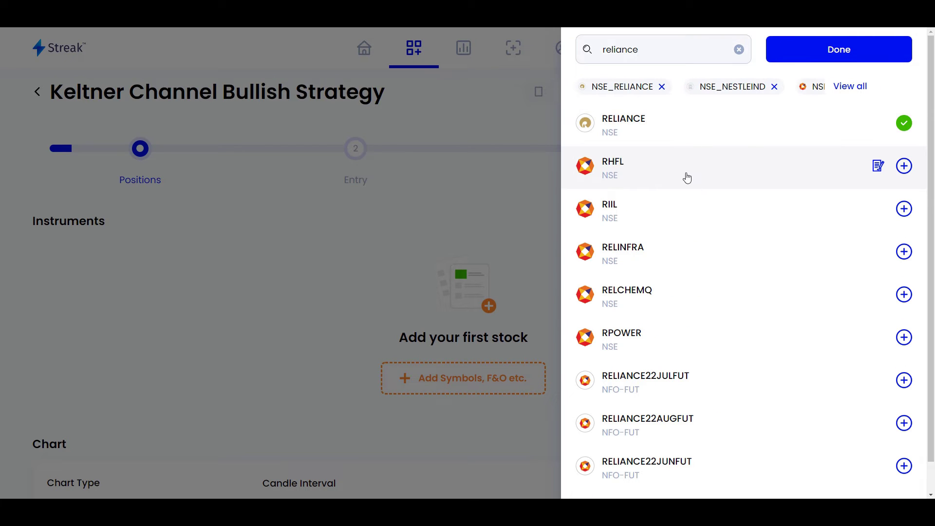
{"action": "left_click", "coordinate": [818, 56]}
Set the candle interval to 10 minutes and dismiss the backtesting period notice
{"action": "scroll", "coordinate": [167, 246], "scroll_direction": "down", "scroll_amount": 4}
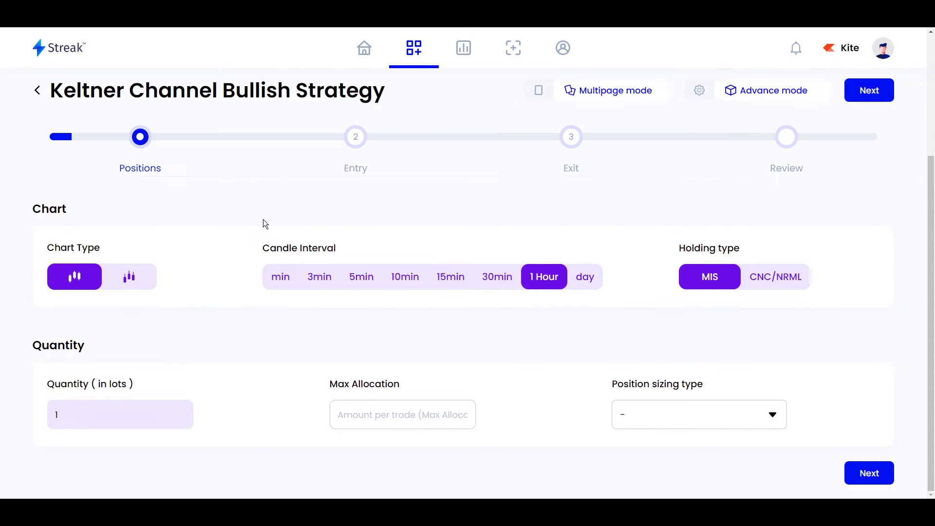
{"action": "left_click", "coordinate": [411, 286]}
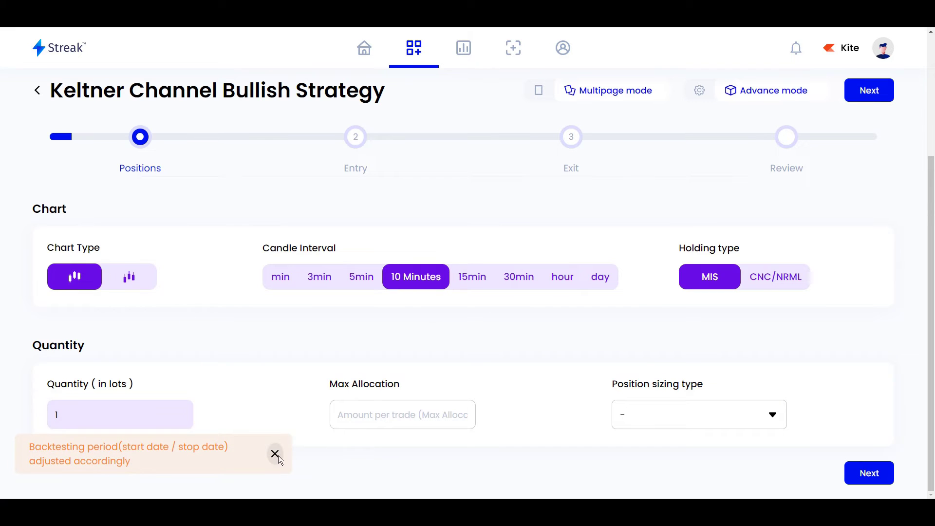
{"action": "left_click", "coordinate": [275, 453]}
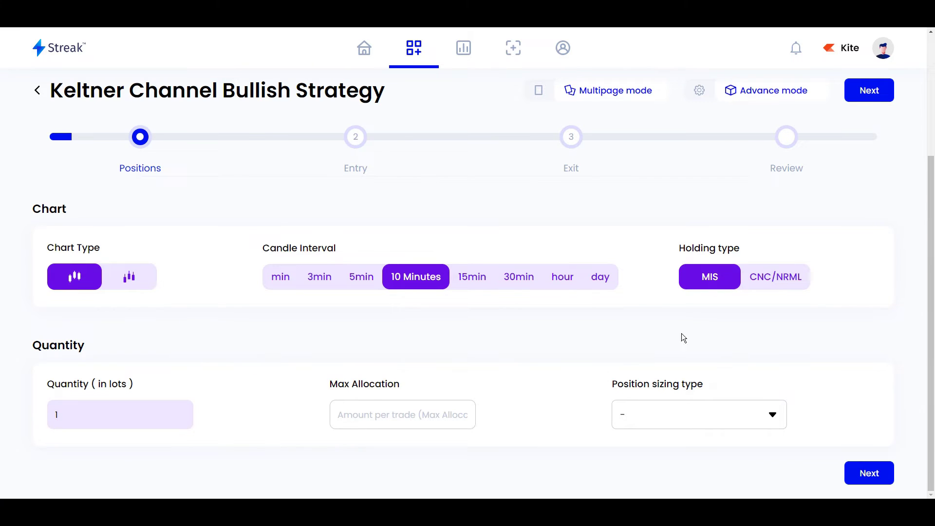
Set the maximum allocation per trade to 50000 and the position sizing type to Capital based
{"action": "left_click", "coordinate": [416, 419]}
{"action": "type", "text": "50000"}
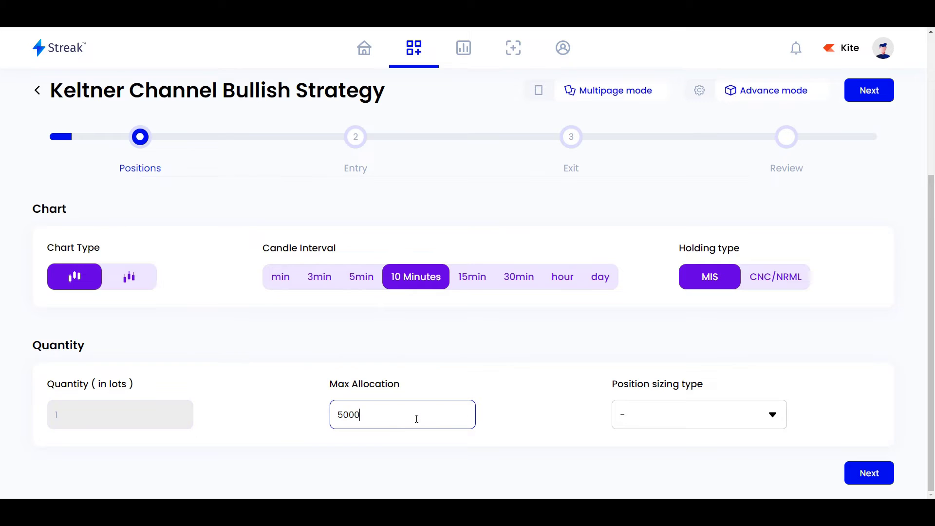
{"action": "left_click", "coordinate": [727, 424]}
{"action": "left_click", "coordinate": [730, 455]}
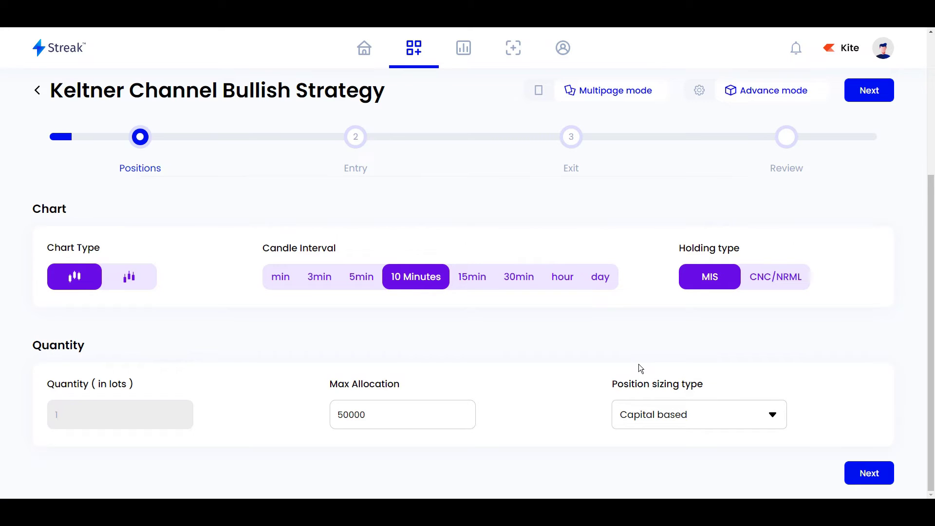
{"action": "left_click", "coordinate": [731, 424]}
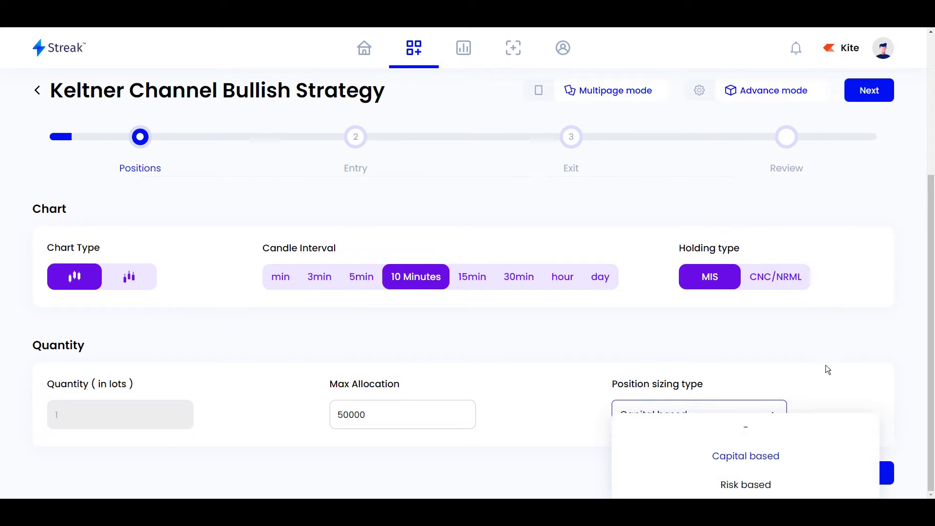
{"action": "left_click", "coordinate": [827, 368]}
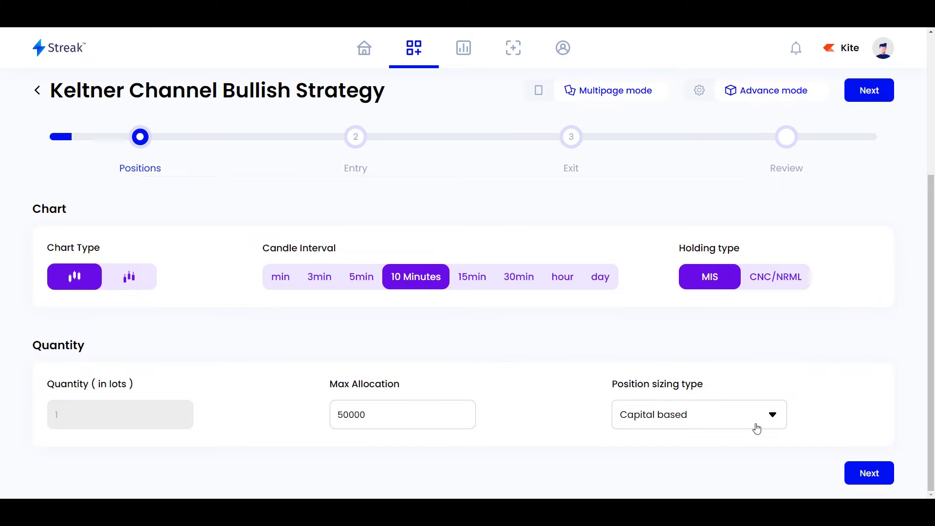
{"action": "left_click", "coordinate": [762, 420]}
{"action": "left_click", "coordinate": [817, 360]}
Proceed to the Entry stage and start the entry condition with the Close price
{"action": "left_click", "coordinate": [869, 475]}
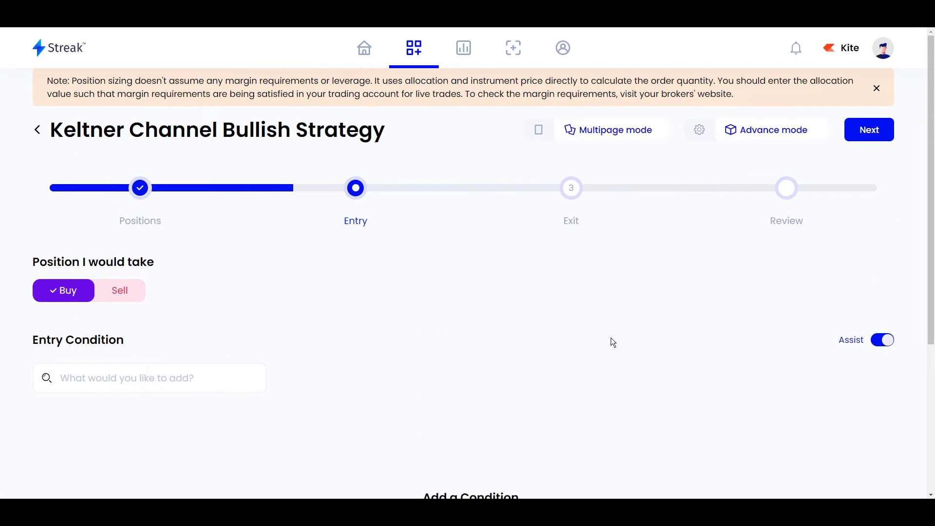
{"action": "left_click", "coordinate": [88, 377]}
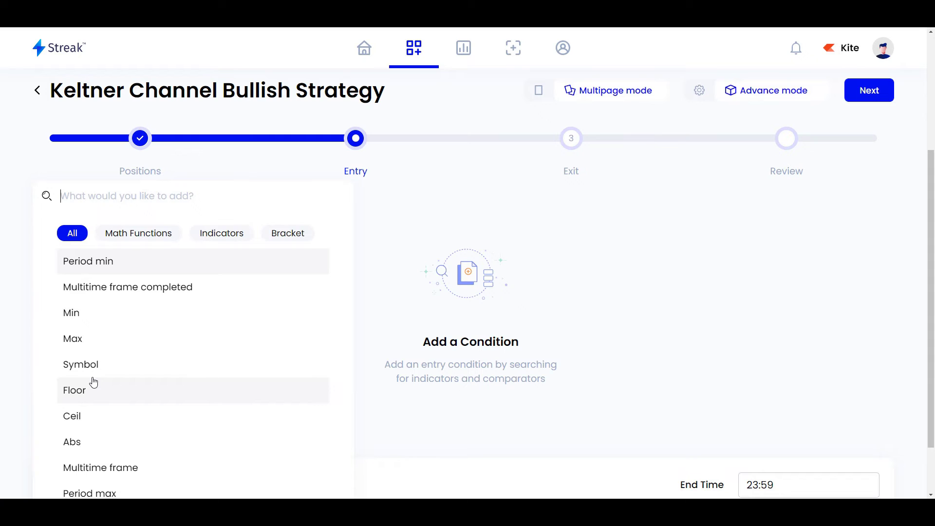
{"action": "type", "text": "clo"}
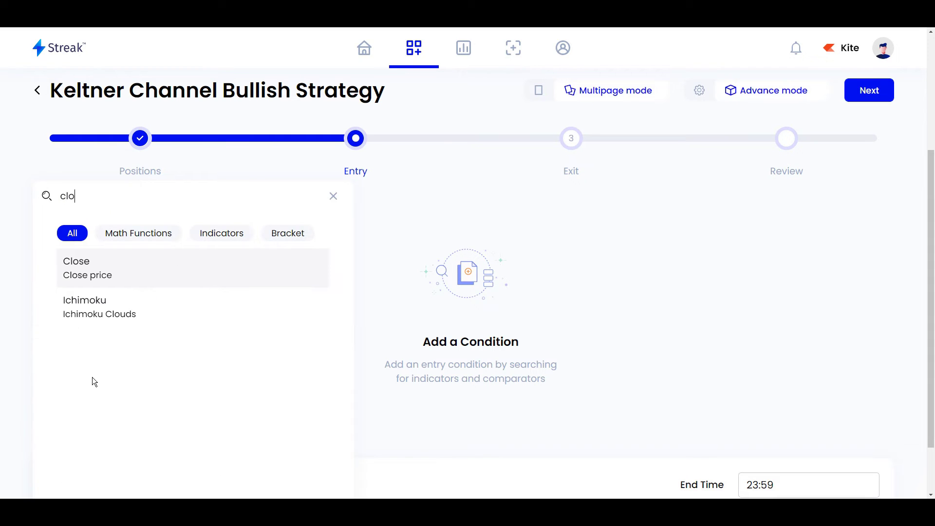
{"action": "left_click", "coordinate": [129, 268]}
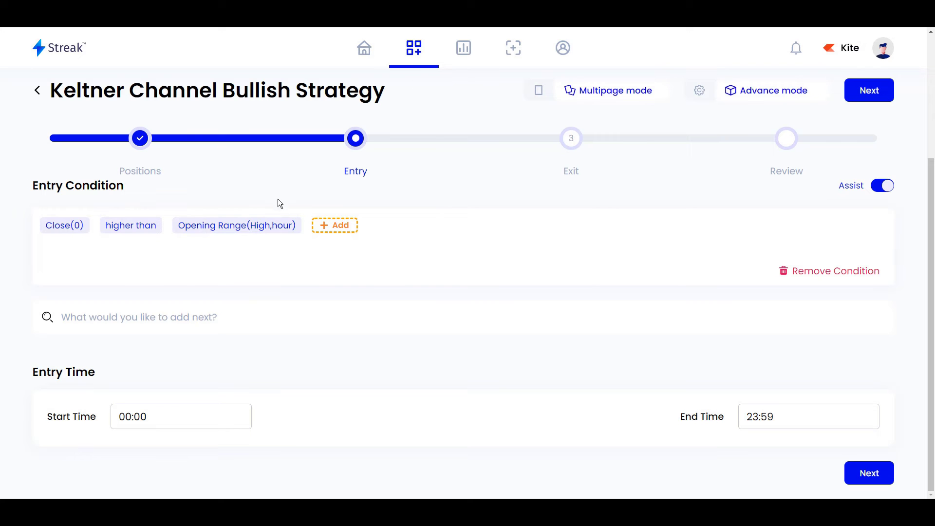
Remove the suggested "higher than Opening Range" part from the entry condition and add the crosses above comparator after Close(0)
{"action": "left_click", "coordinate": [164, 225]}
{"action": "left_click", "coordinate": [288, 225]}
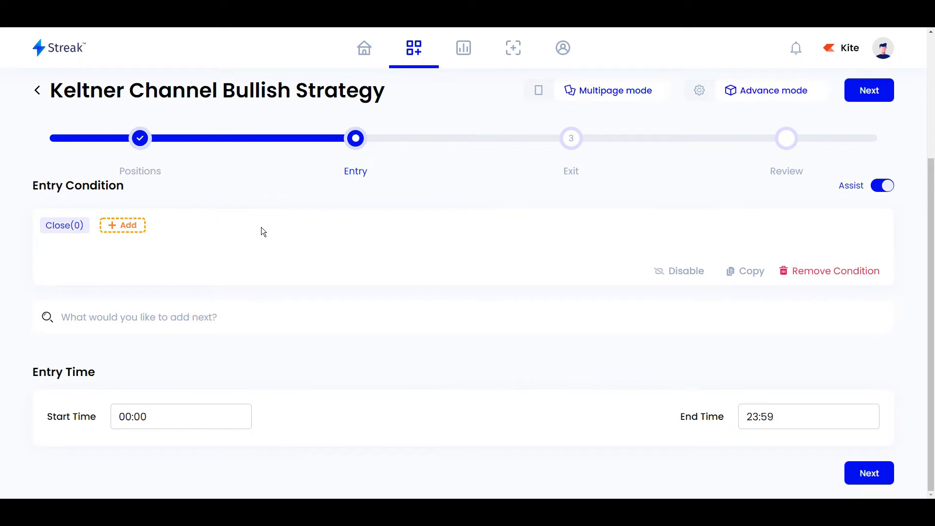
{"action": "left_click", "coordinate": [132, 229]}
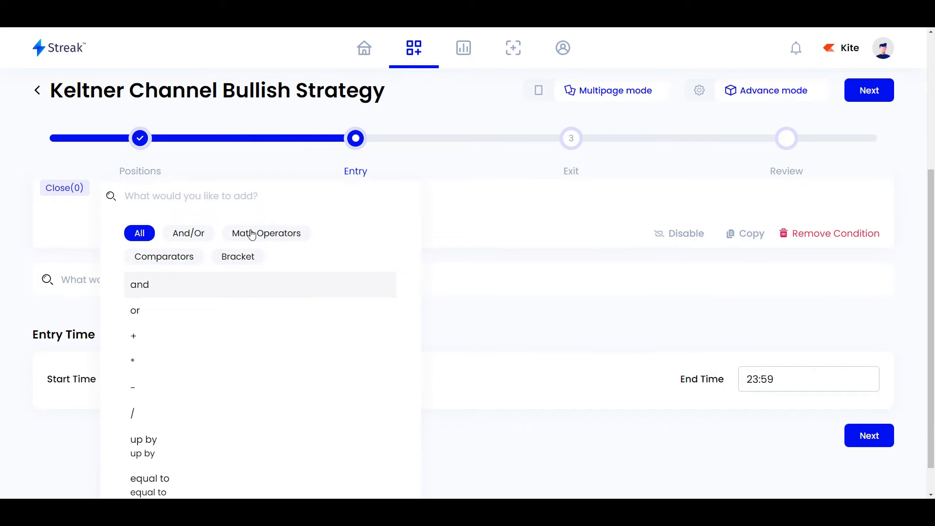
{"action": "type", "text": "cro"}
{"action": "left_click", "coordinate": [244, 299]}
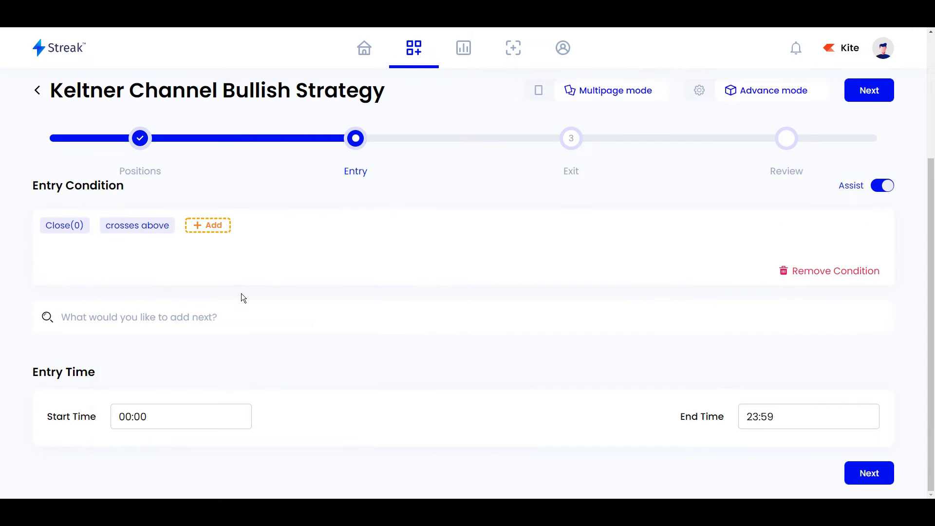
Complete the entry condition with the Keltner Channel indicator, keeping period 50, median band, exponential MA type, shift 5 and offset 0
{"action": "left_click", "coordinate": [208, 226]}
{"action": "type", "text": "kel"}
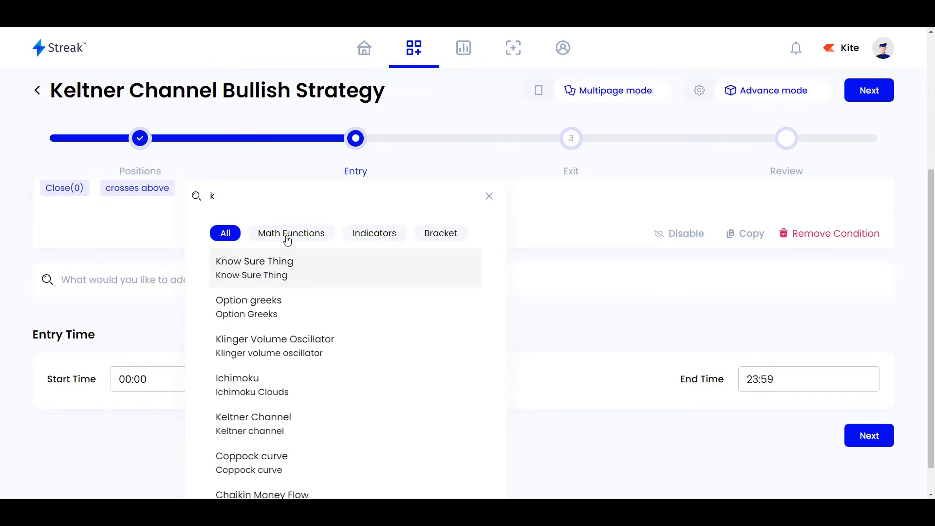
{"action": "left_click", "coordinate": [306, 279]}
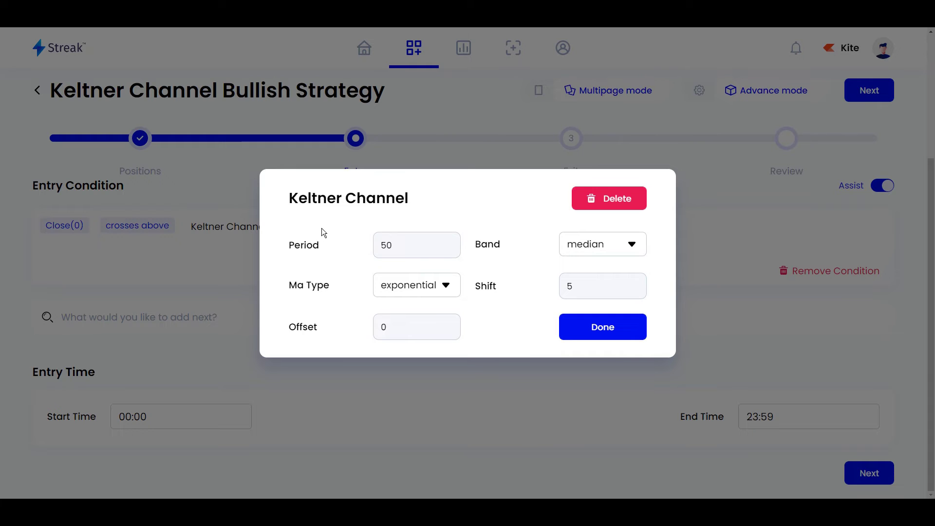
{"action": "left_click", "coordinate": [614, 245]}
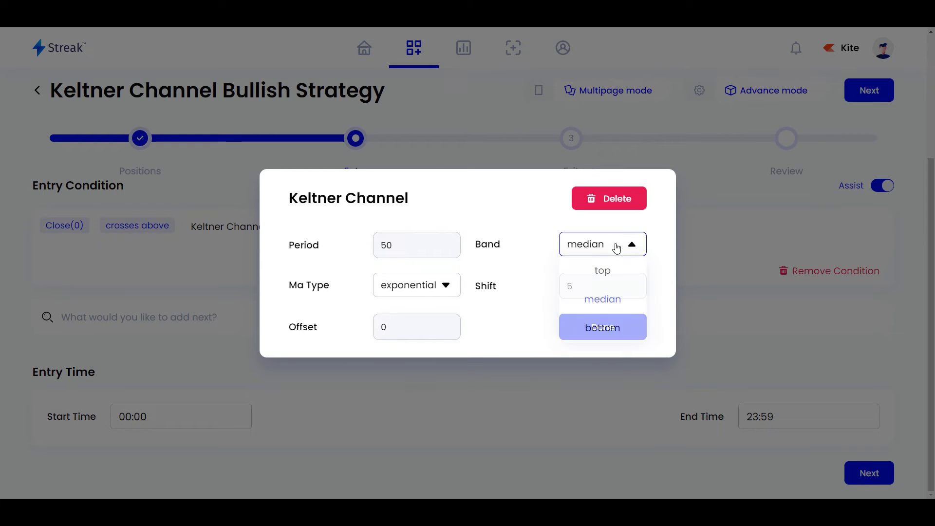
{"action": "left_click", "coordinate": [607, 300]}
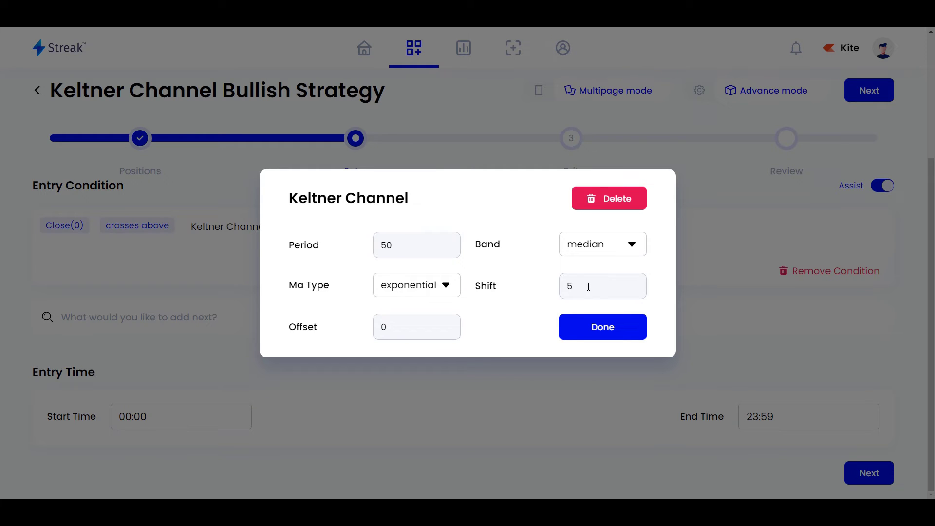
{"action": "left_click", "coordinate": [596, 332]}
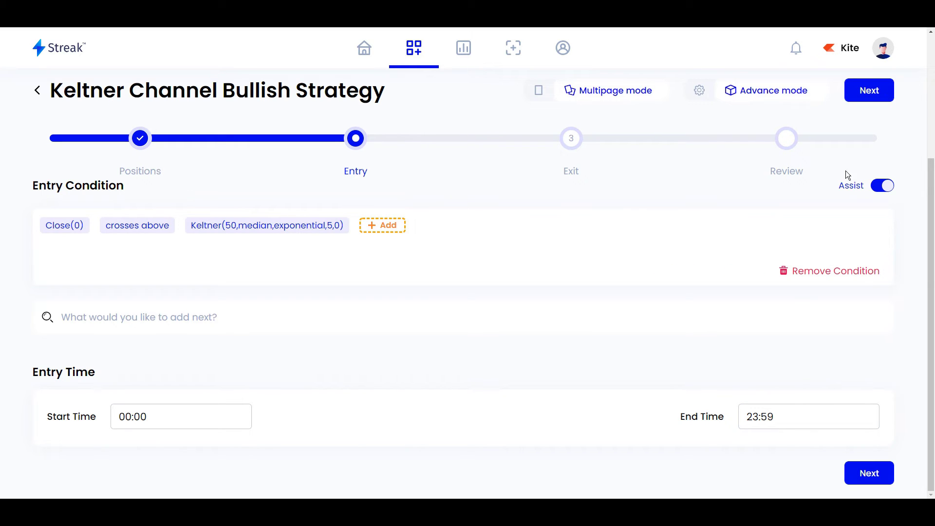
Proceed to the Exit stage and set stop loss to 0.8%, target profit to 3% and trailing SL to 0.8%
{"action": "left_click", "coordinate": [867, 100]}
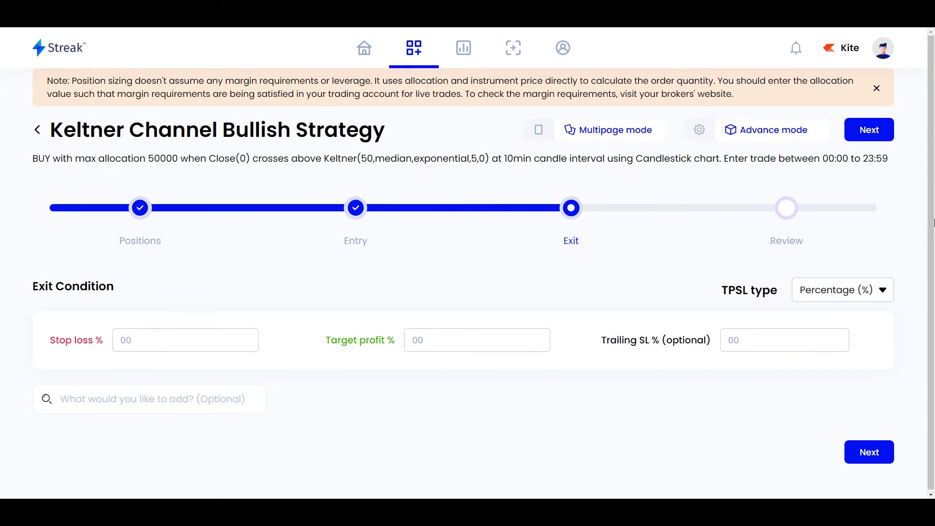
{"action": "left_click", "coordinate": [190, 334]}
{"action": "type", "text": "0.8"}
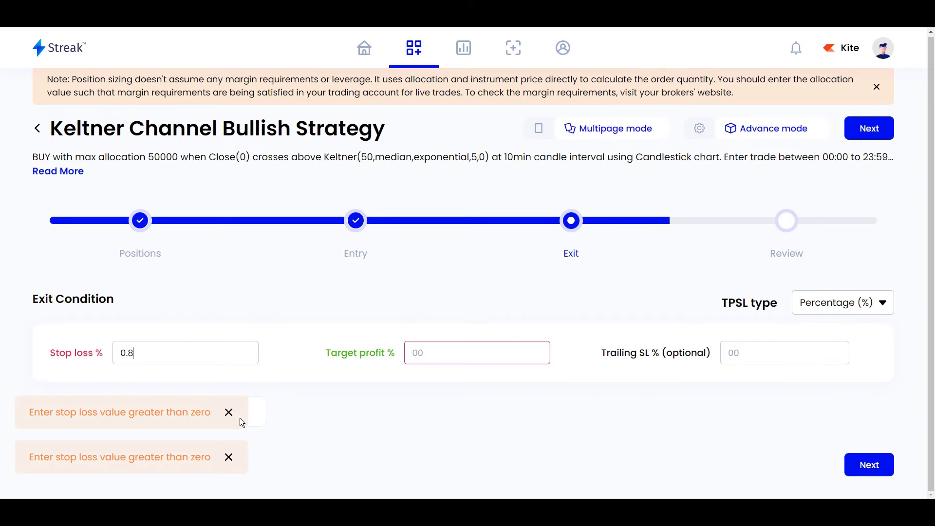
{"action": "left_click", "coordinate": [228, 411]}
{"action": "left_click", "coordinate": [228, 457]}
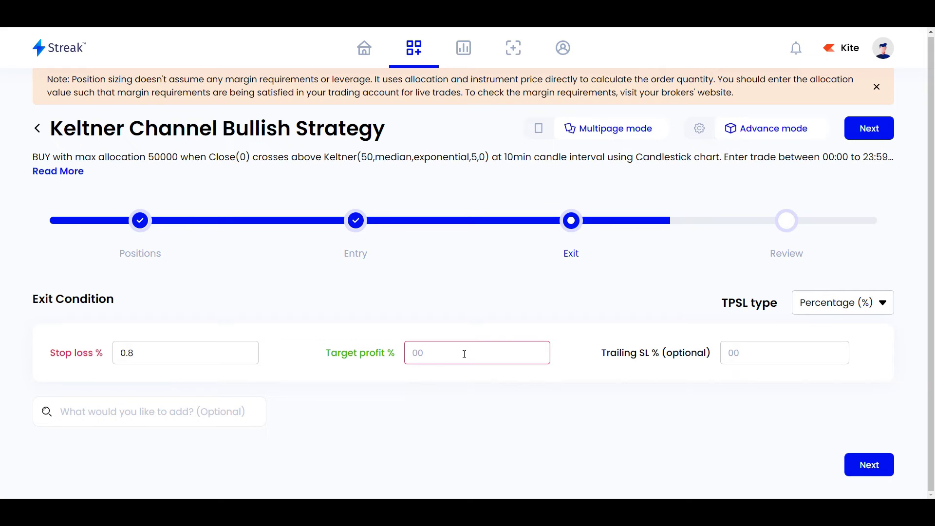
{"action": "type", "text": "3"}
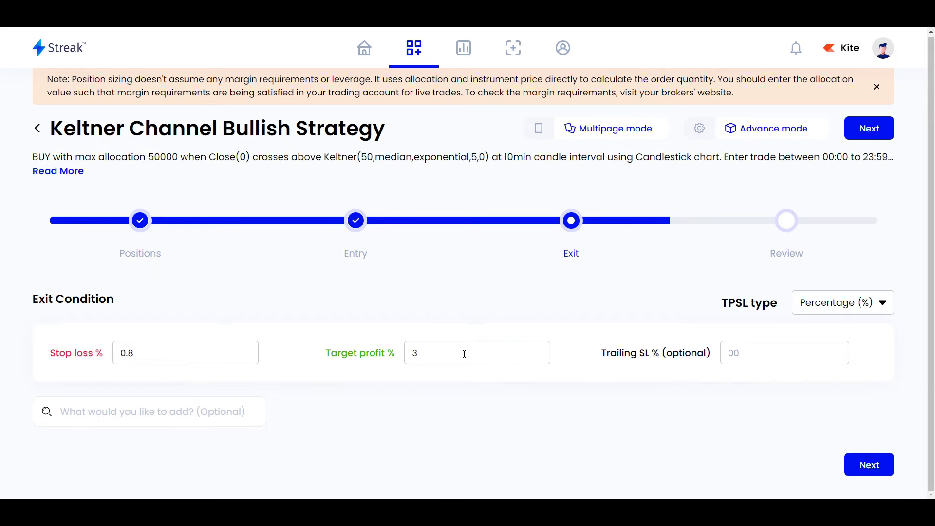
{"action": "left_click", "coordinate": [765, 353]}
{"action": "type", "text": "0.8"}
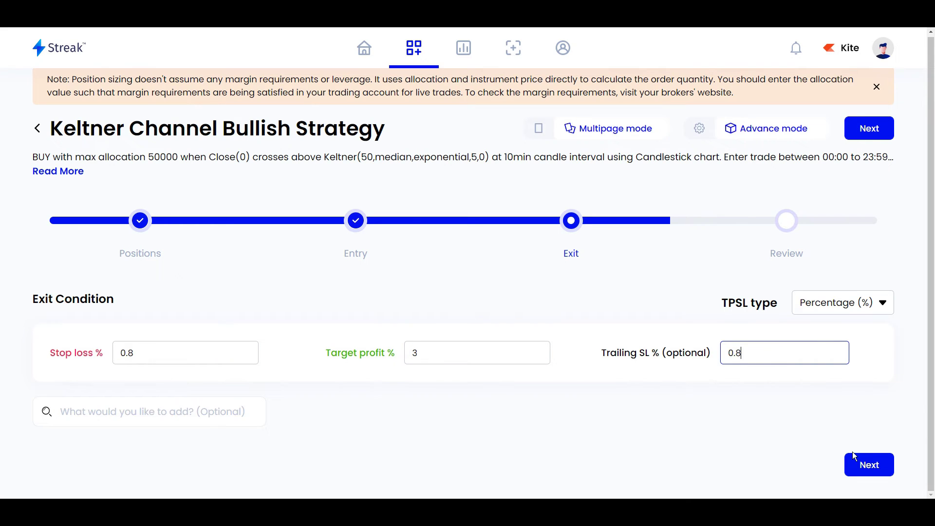
Start an additional exit condition with the Candle Time function and set its type to hourofcandle
{"action": "left_click", "coordinate": [168, 412]}
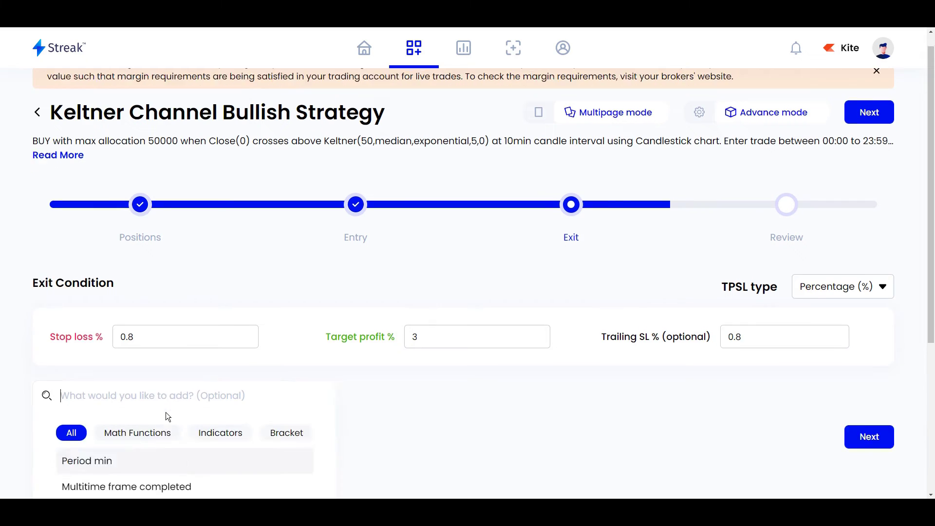
{"action": "type", "text": "can"}
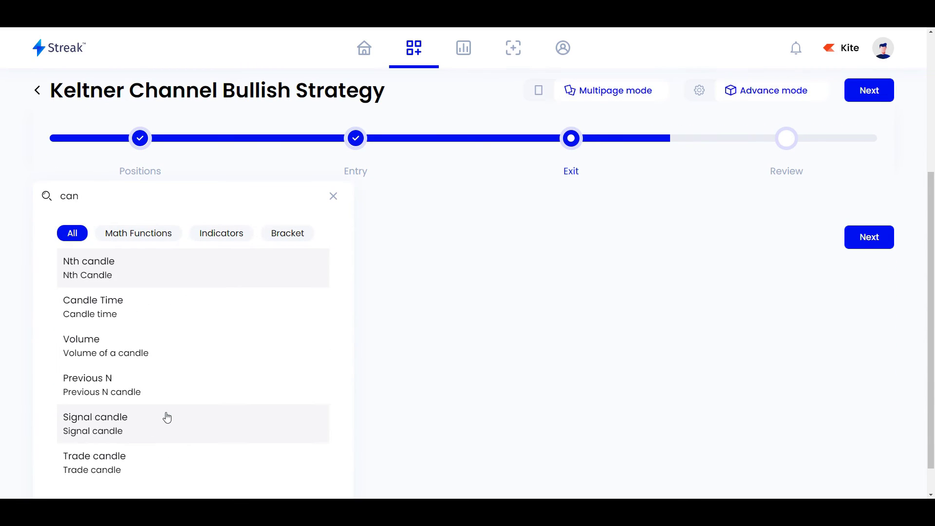
{"action": "type", "text": "dle"}
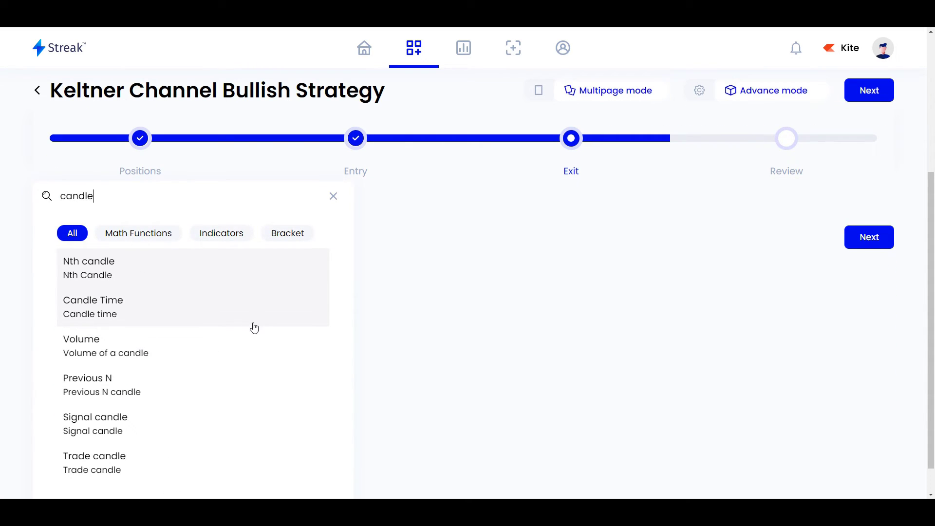
{"action": "left_click", "coordinate": [200, 315]}
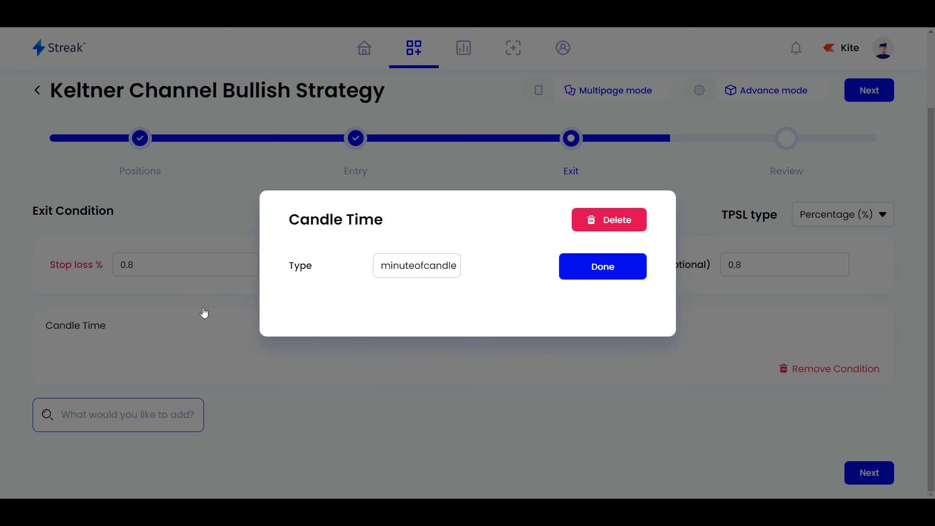
{"action": "left_click", "coordinate": [429, 268]}
{"action": "left_click", "coordinate": [446, 322]}
{"action": "left_click", "coordinate": [420, 276]}
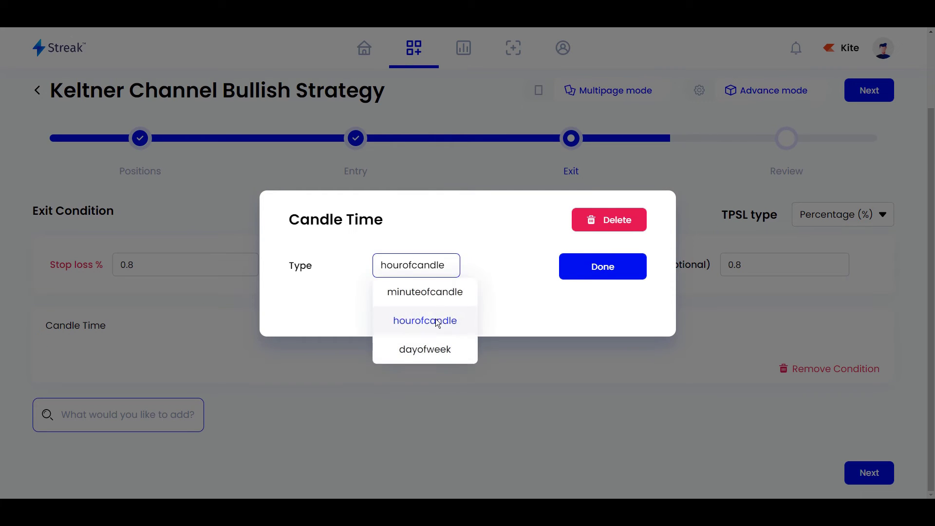
{"action": "left_click", "coordinate": [586, 269]}
{"action": "left_click", "coordinate": [586, 269]}
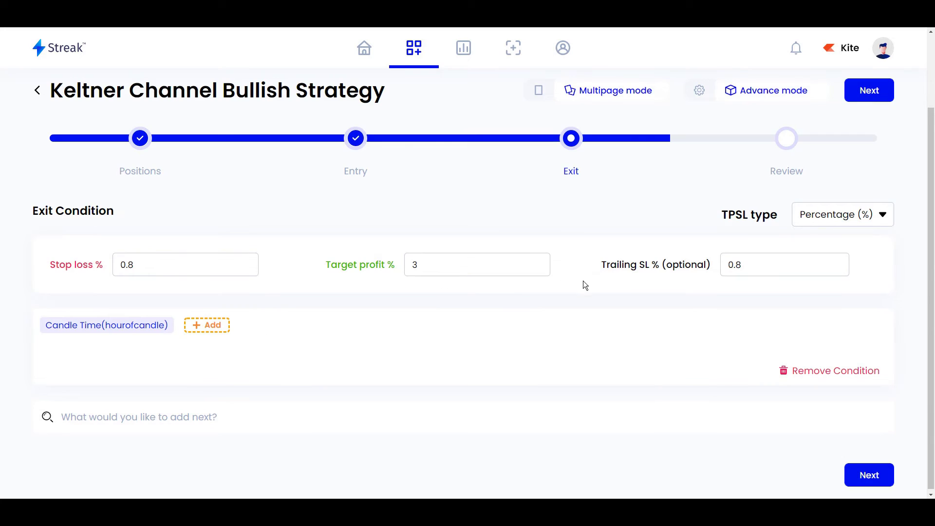
Extend the exit condition after Candle Time(hourofcandle) with the equal to comparator and the number 15
{"action": "left_click", "coordinate": [210, 328]}
{"action": "type", "text": "e"}
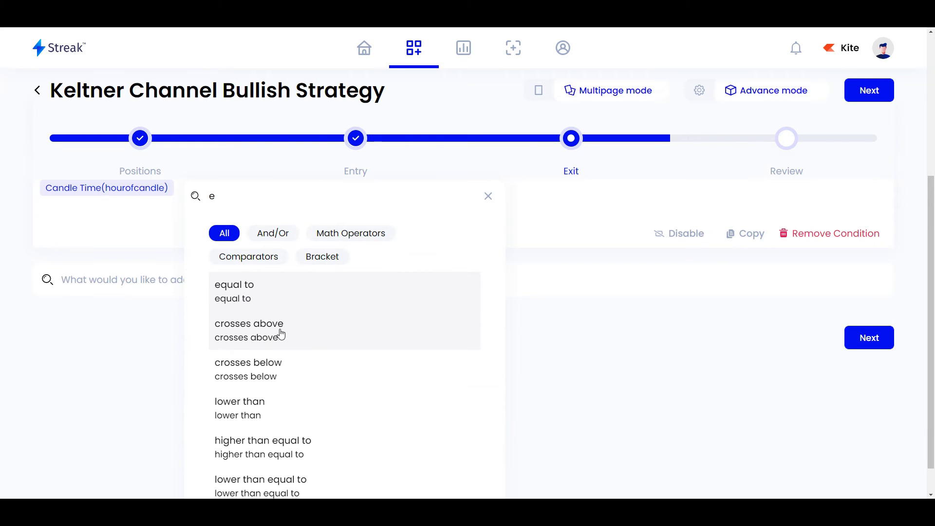
{"action": "left_click", "coordinate": [269, 290]}
{"action": "left_click", "coordinate": [285, 317]}
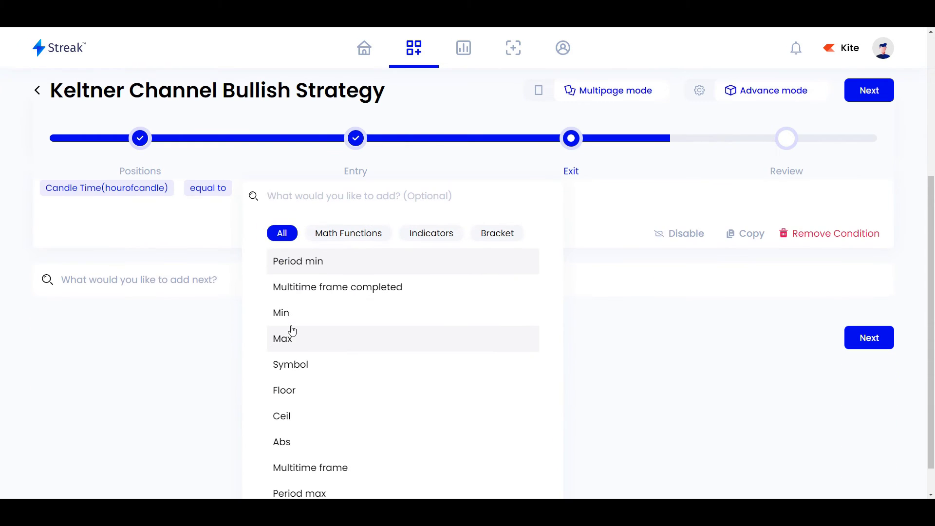
{"action": "type", "text": "number"}
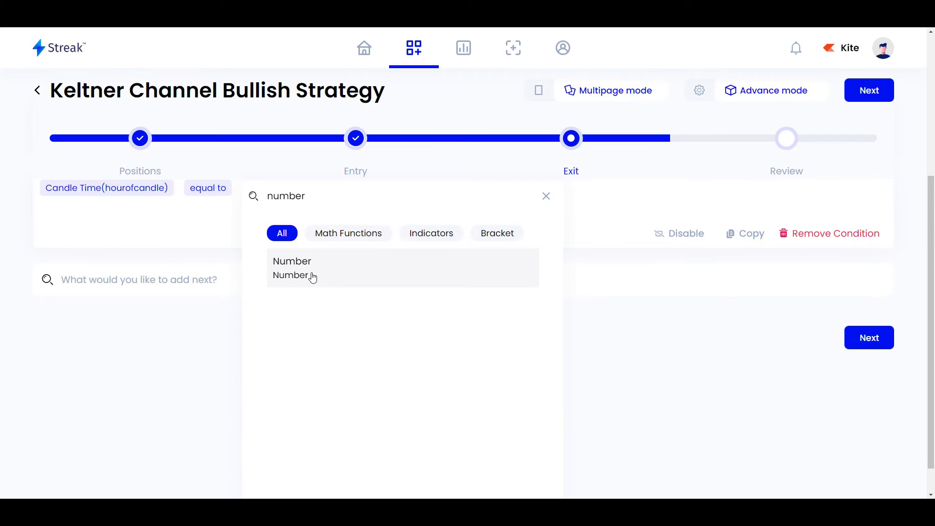
{"action": "left_click", "coordinate": [313, 277]}
{"action": "left_click", "coordinate": [403, 266]}
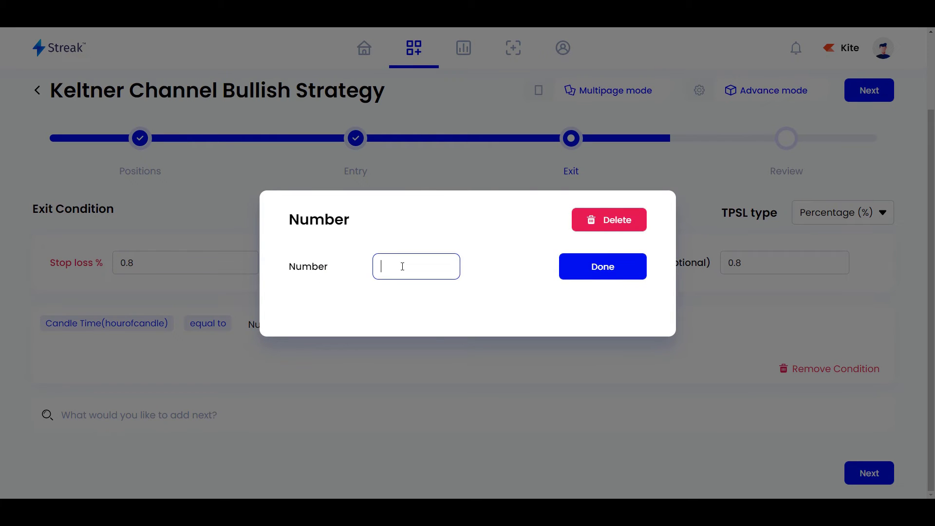
{"action": "type", "text": "15"}
{"action": "left_click", "coordinate": [607, 274]}
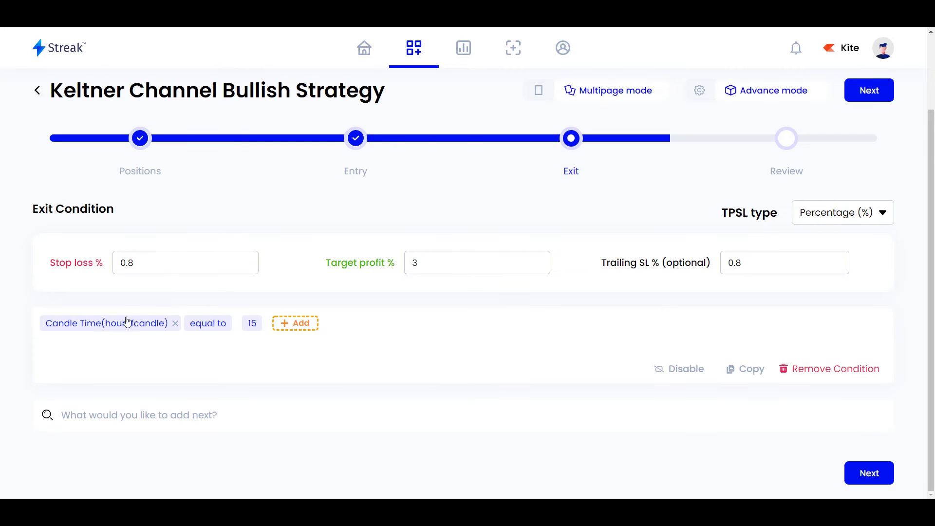
Append the and operator to the exit condition, followed by Candle Time with type minuteofcandle
{"action": "left_click", "coordinate": [295, 323]}
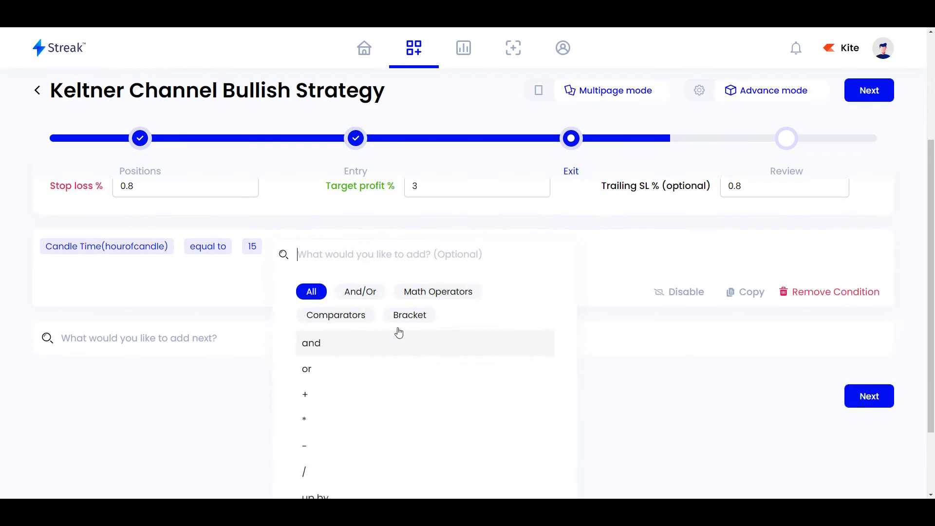
{"action": "type", "text": "and"}
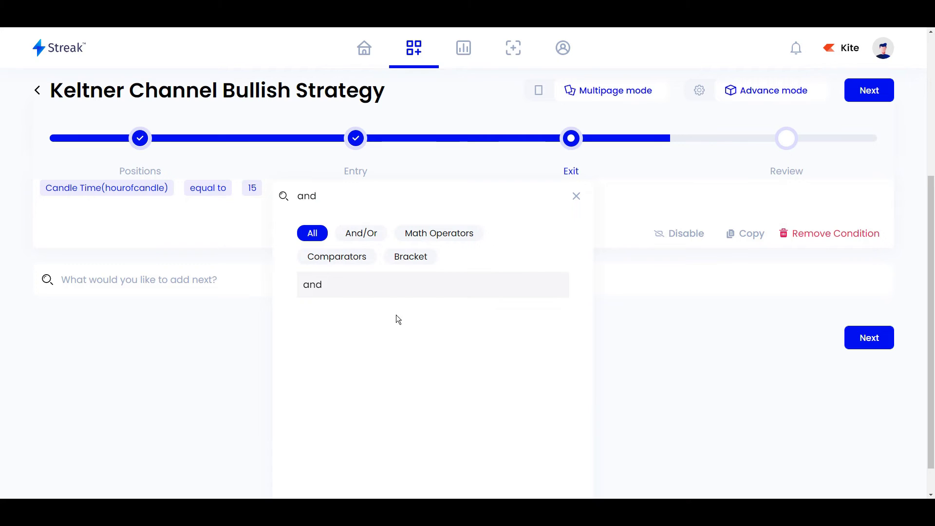
{"action": "left_click", "coordinate": [394, 285]}
{"action": "left_click", "coordinate": [341, 325]}
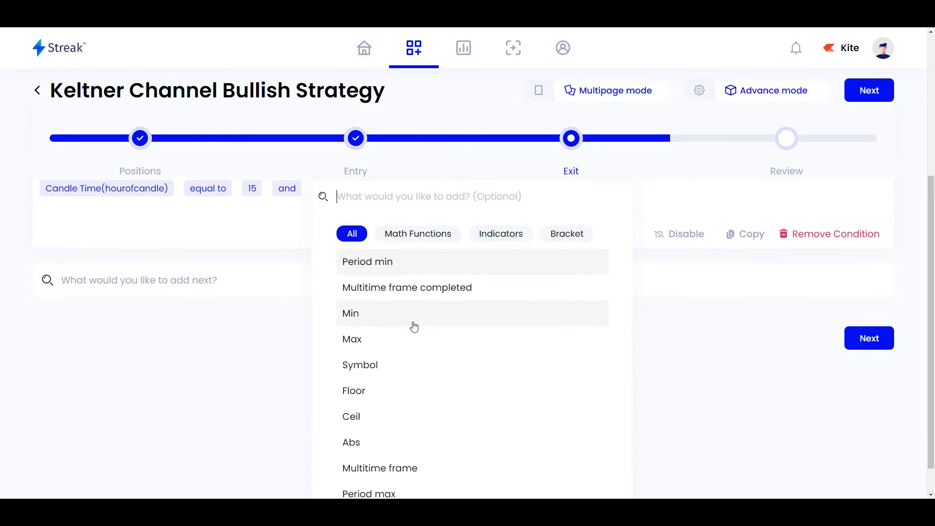
{"action": "type", "text": "can"}
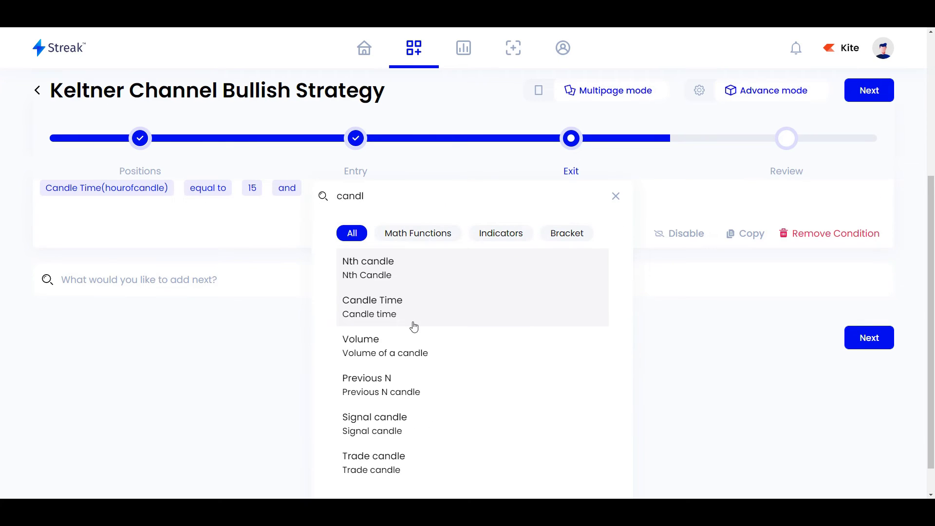
{"action": "type", "text": "dl"}
{"action": "left_click", "coordinate": [414, 324]}
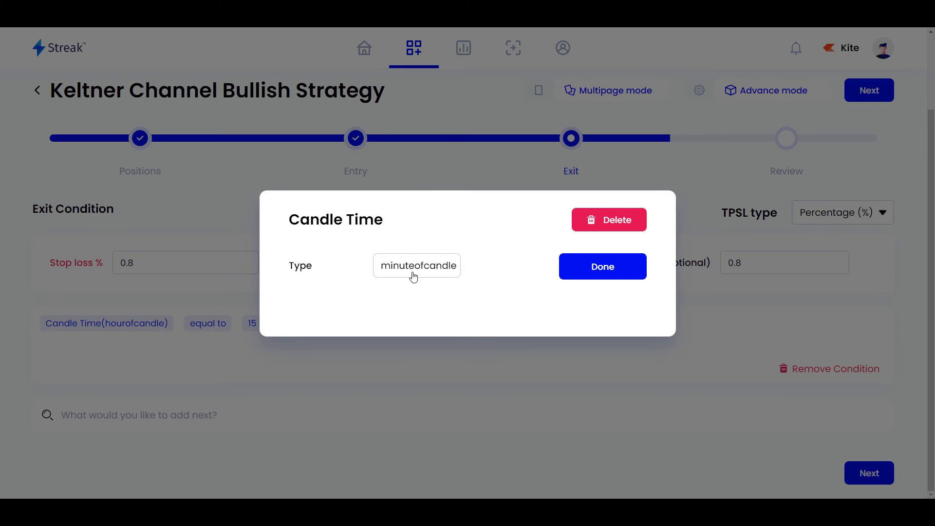
{"action": "left_click", "coordinate": [413, 276]}
{"action": "left_click", "coordinate": [435, 290]}
{"action": "left_click", "coordinate": [607, 274]}
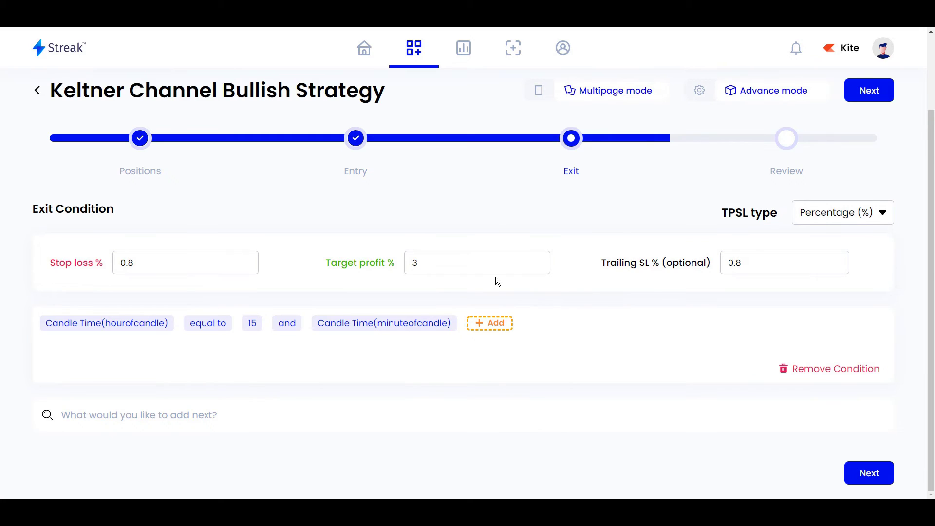
Finish the minuteofcandle part of the exit condition with the equal to comparator and the number 5
{"action": "left_click", "coordinate": [500, 333]}
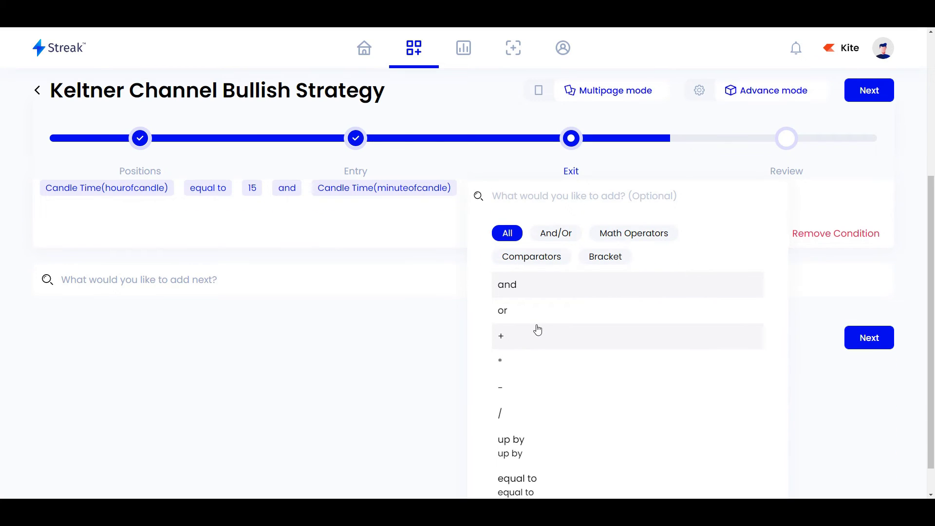
{"action": "type", "text": "equal"}
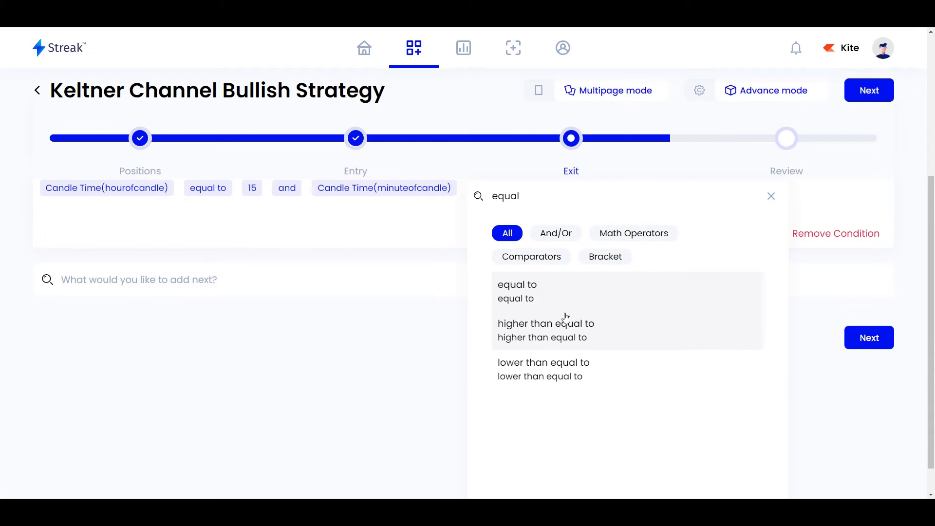
{"action": "left_click", "coordinate": [564, 296]}
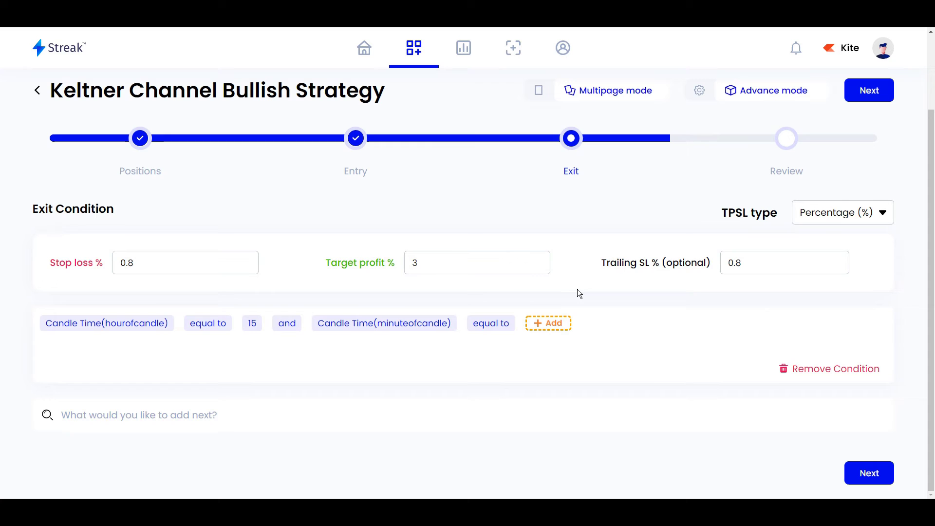
{"action": "left_click", "coordinate": [549, 324]}
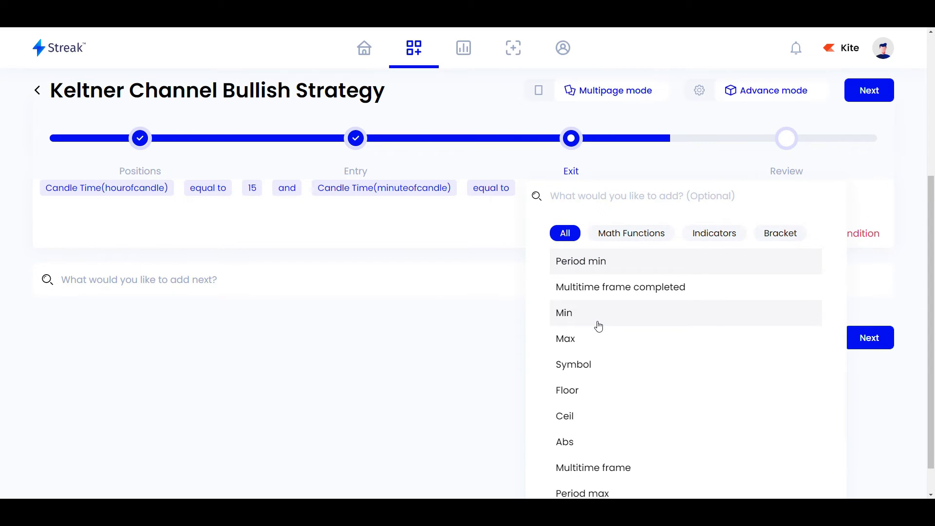
{"action": "type", "text": "number"}
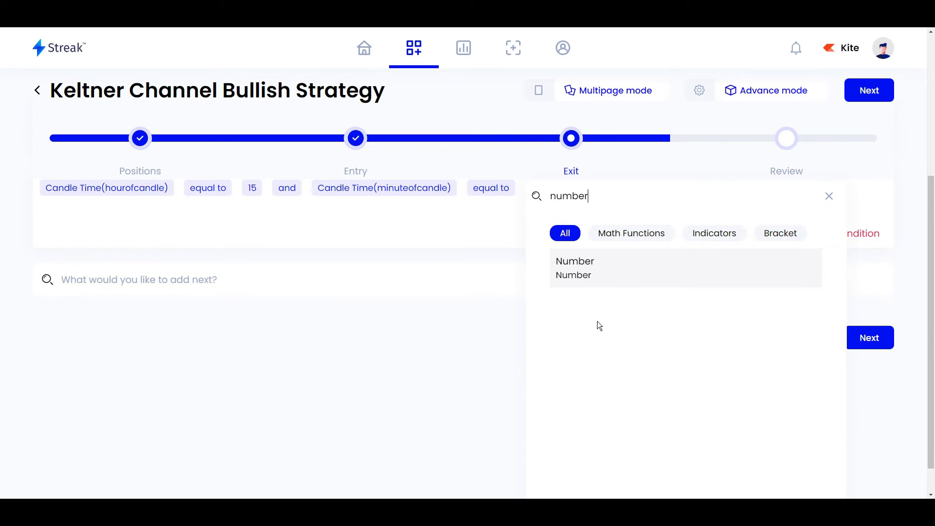
{"action": "left_click", "coordinate": [628, 276]}
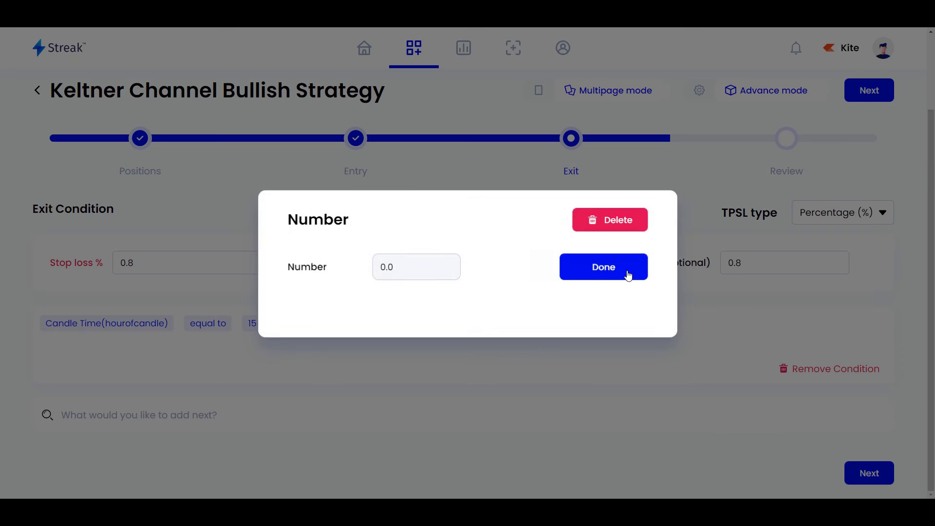
{"action": "left_click", "coordinate": [407, 265]}
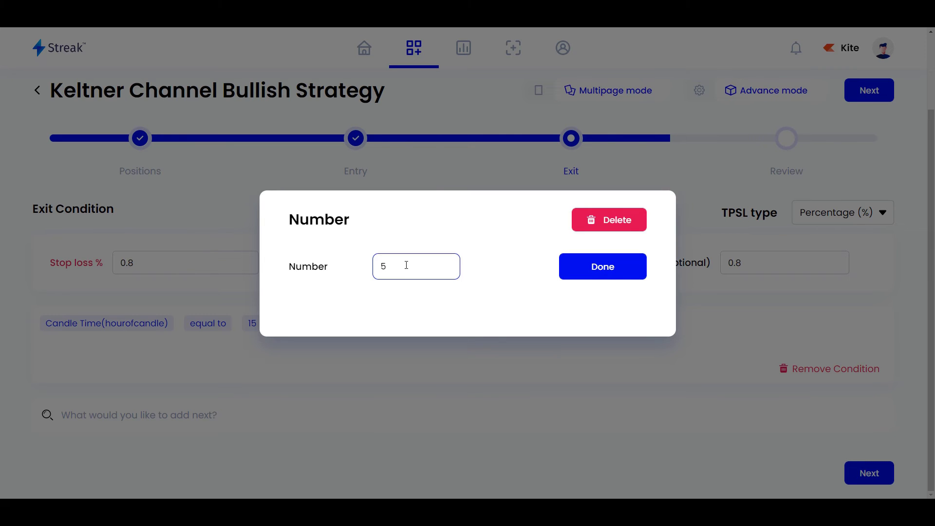
{"action": "left_click", "coordinate": [626, 281]}
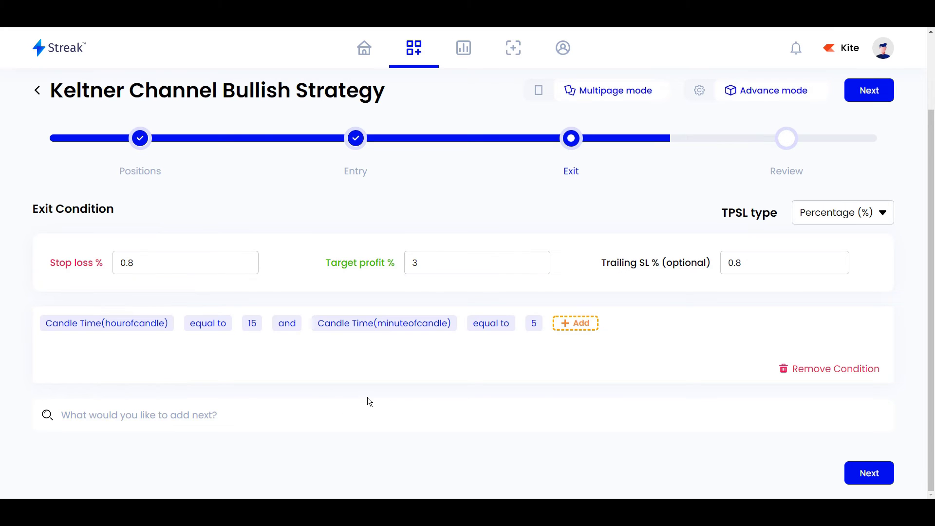
Proceed to the strategy review, check the backtest parameters, and save and backtest the strategy
{"action": "left_click", "coordinate": [866, 475]}
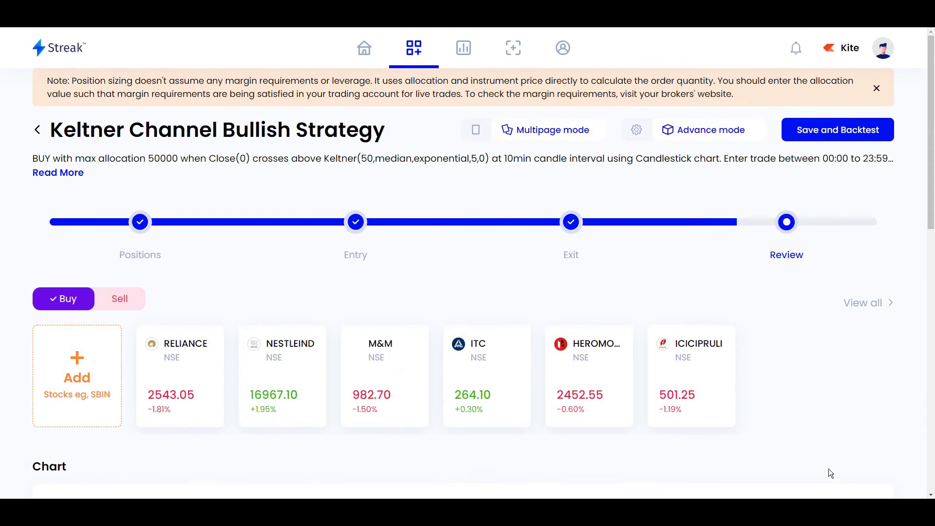
{"action": "left_click_drag", "start_coordinate": [931, 114], "coordinate": [891, 320]}
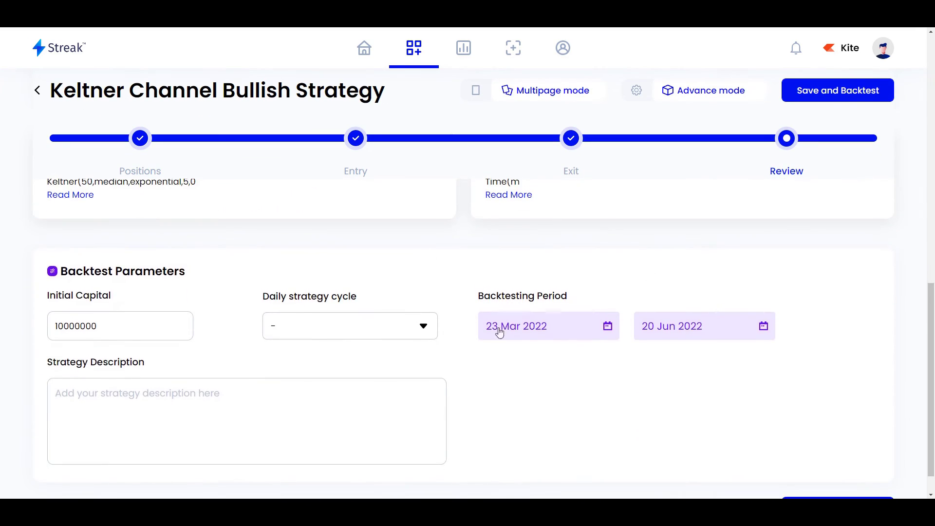
{"action": "mouse_move", "coordinate": [931, 379]}
{"action": "left_mouse_down"}
{"action": "mouse_move", "coordinate": [931, 293]}
{"action": "mouse_move", "coordinate": [932, 387]}
{"action": "left_mouse_up"}
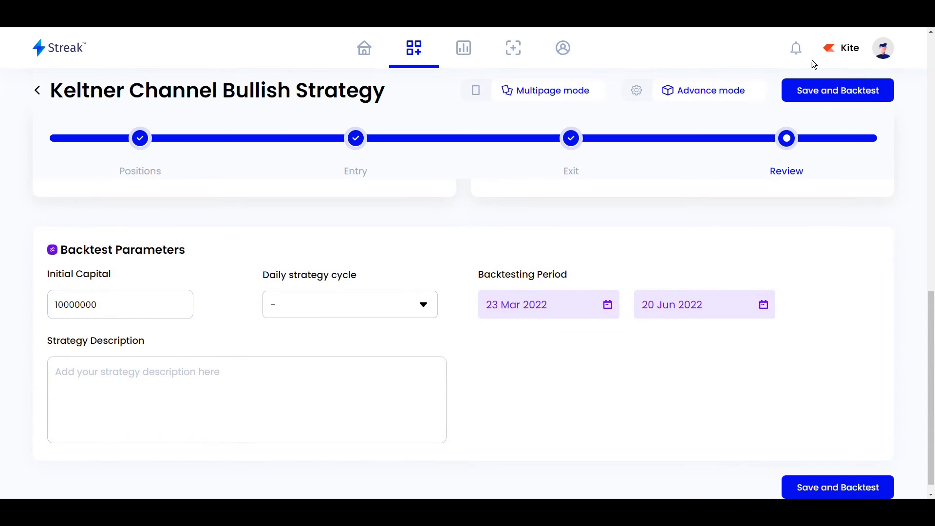
{"action": "left_click", "coordinate": [869, 90]}
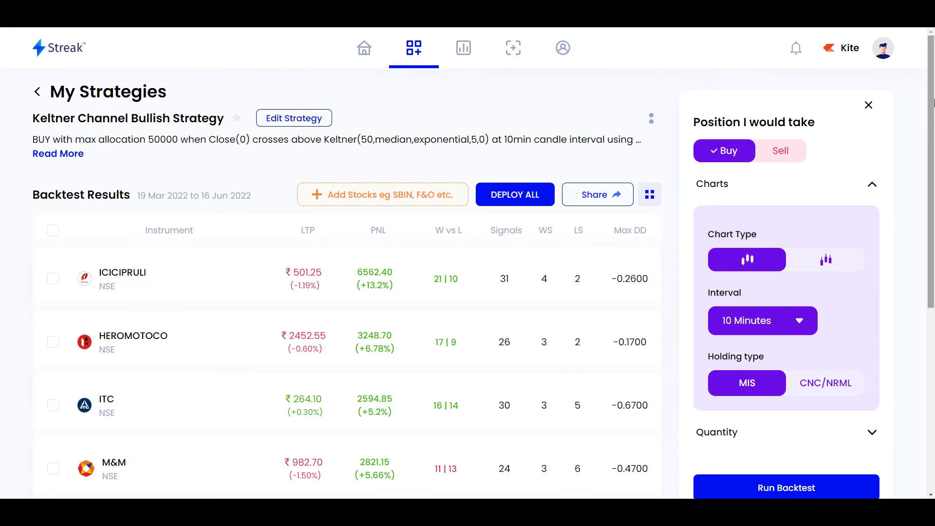
Review the backtest results of all six stocks, comparing PNL, wins versus losses, signals, streaks and maximum drawdown
{"action": "left_click_drag", "start_coordinate": [933, 106], "coordinate": [933, 172]}
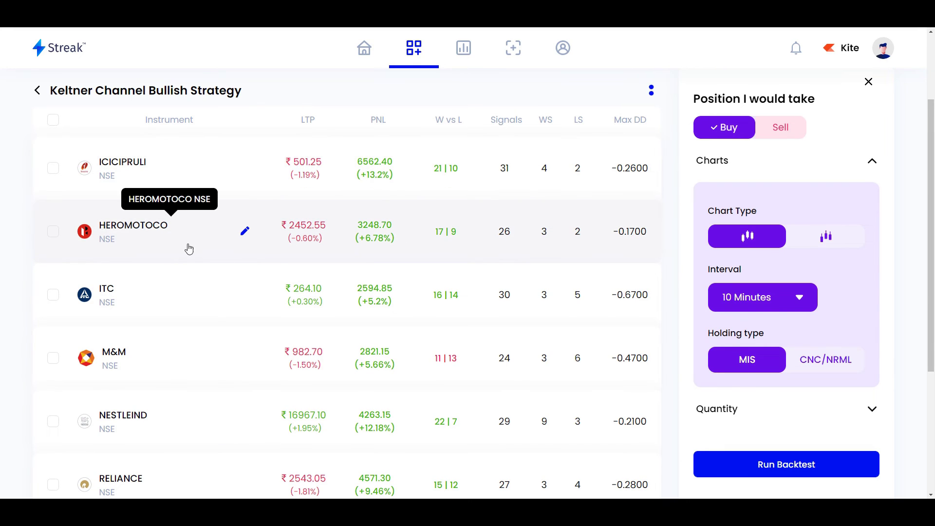
{"action": "left_click_drag", "start_coordinate": [931, 207], "coordinate": [931, 230]}
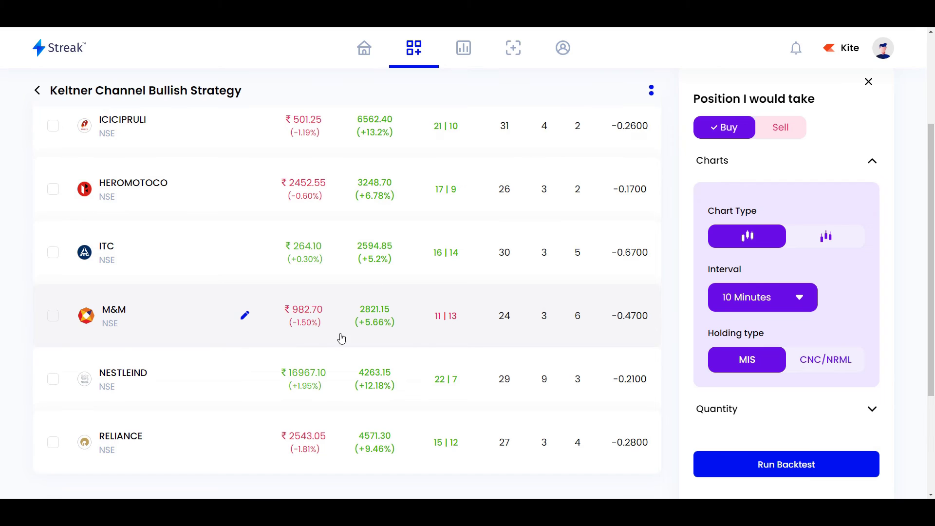
{"action": "scroll", "coordinate": [932, 269], "scroll_direction": "down", "scroll_amount": 1}
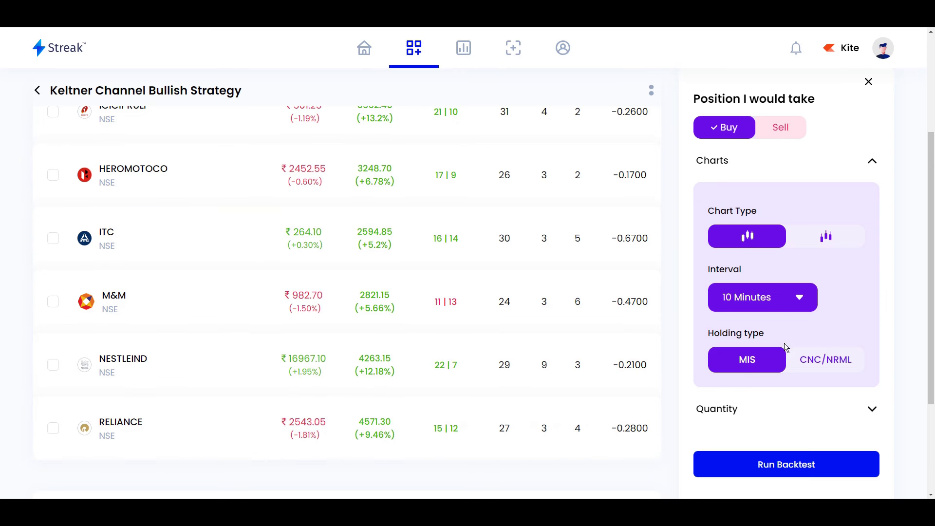
{"action": "scroll", "coordinate": [932, 268], "scroll_direction": "up", "scroll_amount": 3}
{"action": "scroll", "coordinate": [933, 218], "scroll_direction": "down", "scroll_amount": 1}
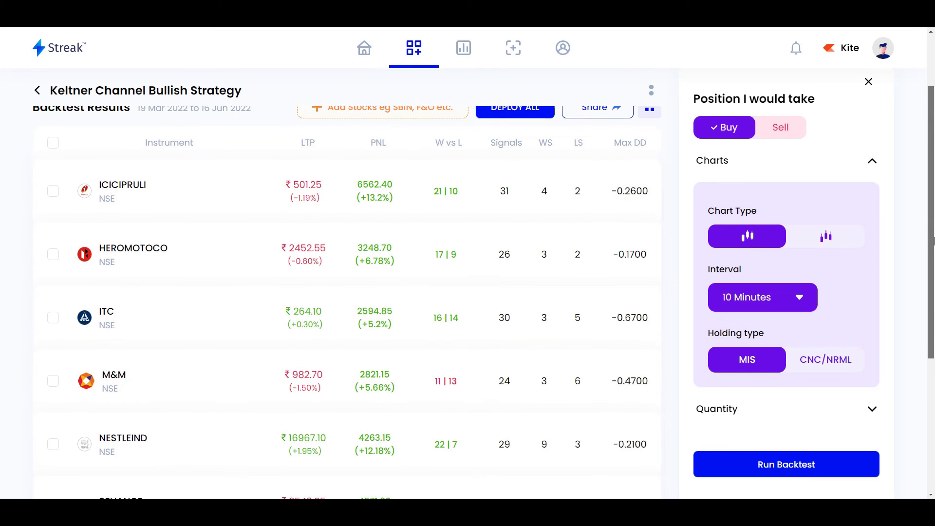
Examine the detailed ICICIPRULI backtest, including its P&L curve, price chart and list of transactions
{"action": "left_click", "coordinate": [151, 207]}
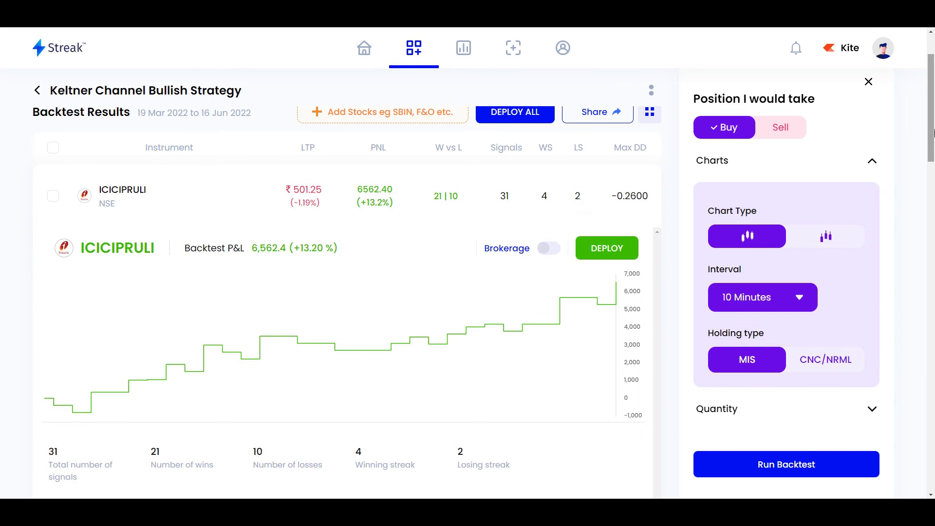
{"action": "scroll", "coordinate": [933, 180], "scroll_direction": "down", "scroll_amount": 5}
{"action": "scroll", "coordinate": [933, 180], "scroll_direction": "down", "scroll_amount": 4}
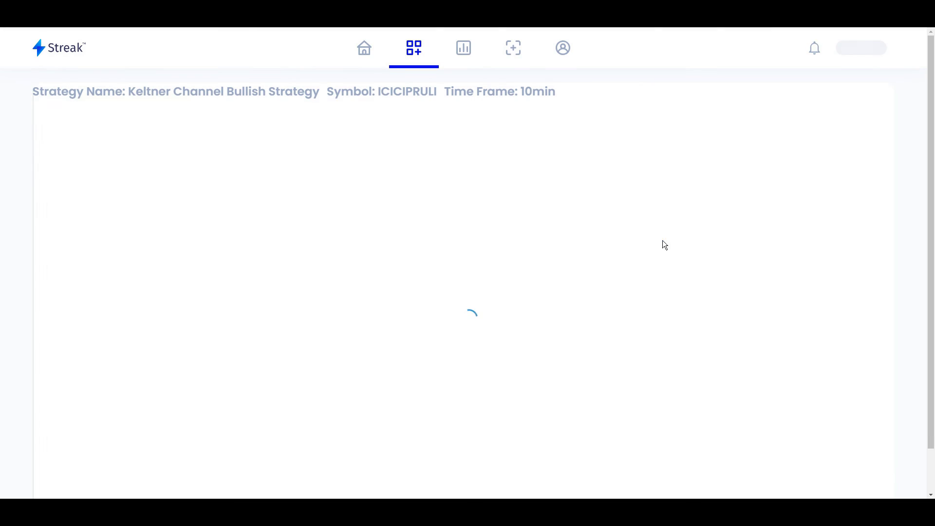
{"action": "left_click_drag", "start_coordinate": [329, 252], "coordinate": [636, 243]}
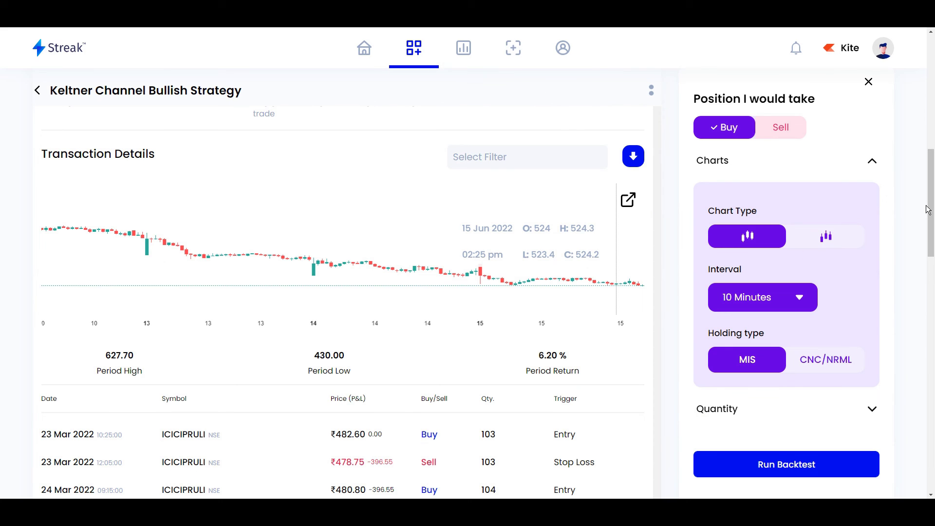
{"action": "scroll", "coordinate": [384, 186], "scroll_direction": "down", "scroll_amount": 7}
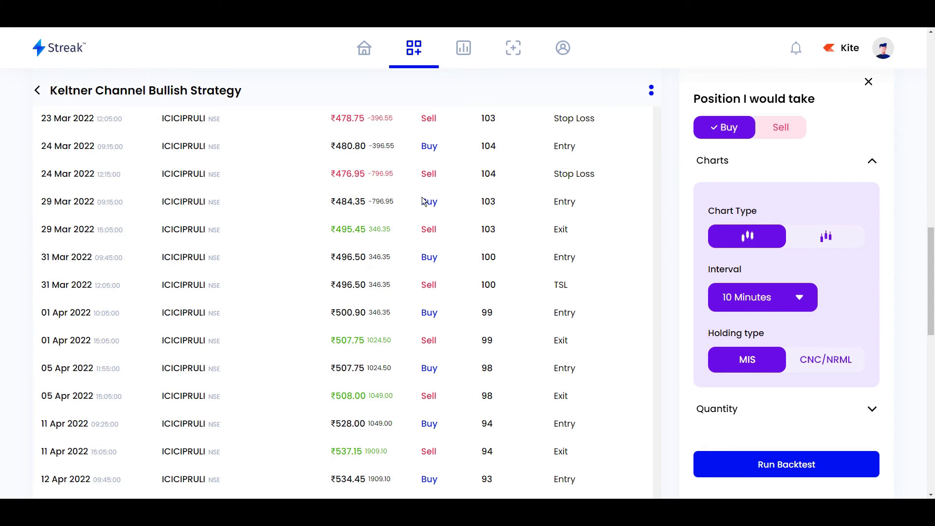
{"action": "left_click_drag", "start_coordinate": [931, 280], "coordinate": [932, 85]}
Select all six backtested stocks and open the deployment settings for them
{"action": "left_click", "coordinate": [53, 218]}
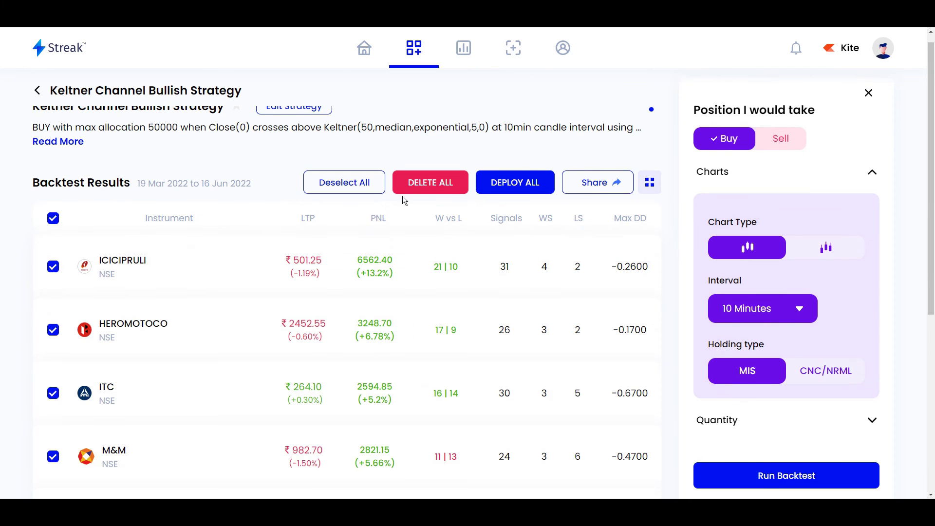
{"action": "left_click", "coordinate": [53, 219]}
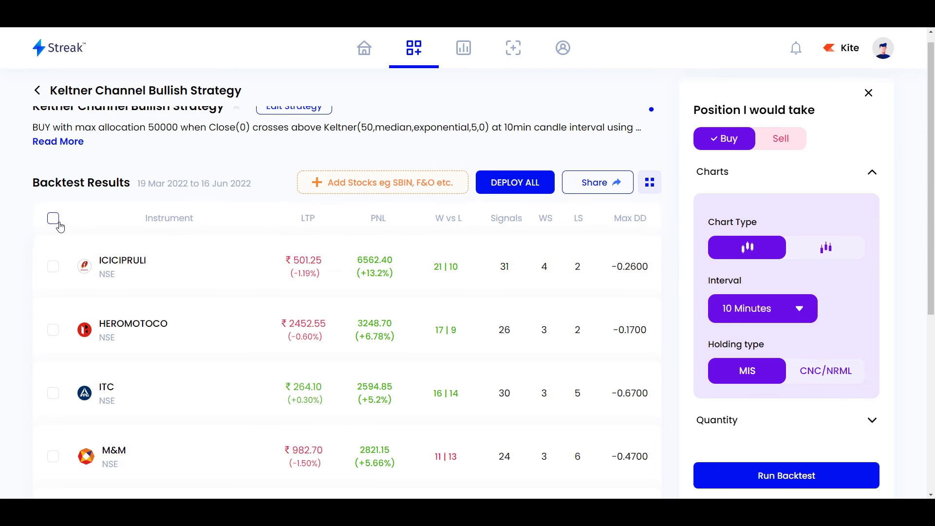
{"action": "left_click", "coordinate": [53, 217]}
{"action": "left_click", "coordinate": [512, 184]}
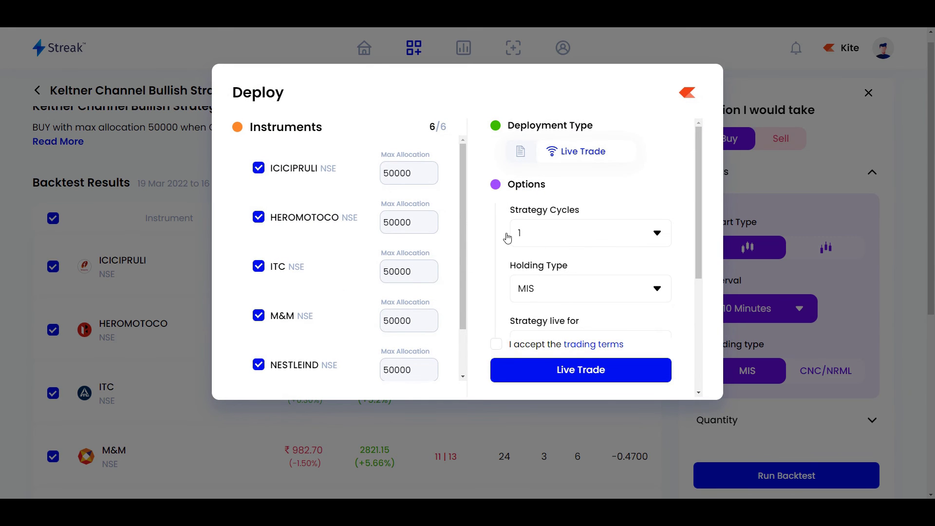
Switch the deployment type to Paper Trade and back to Live Trade
{"action": "mouse_move", "coordinate": [461, 163]}
{"action": "left_mouse_down"}
{"action": "mouse_move", "coordinate": [461, 272]}
{"action": "mouse_move", "coordinate": [460, 160]}
{"action": "left_mouse_up"}
{"action": "left_click", "coordinate": [520, 152]}
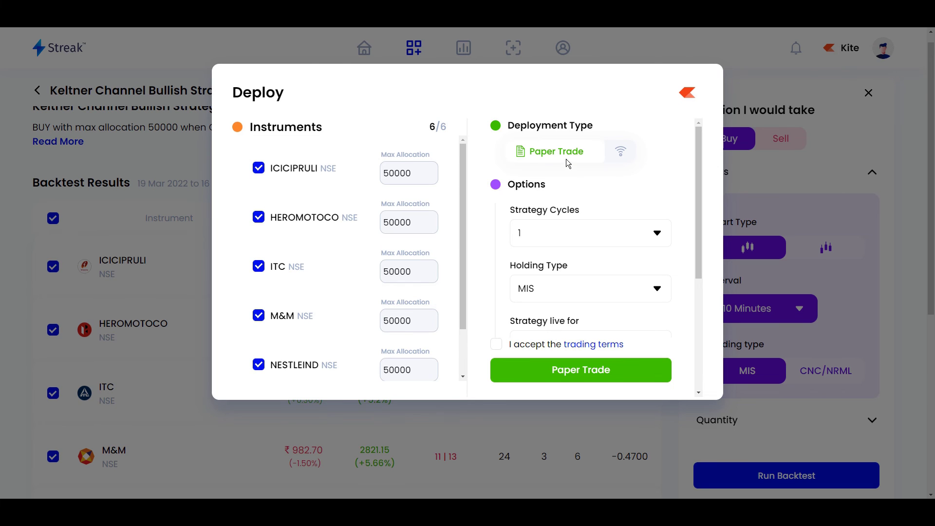
{"action": "left_click", "coordinate": [620, 155]}
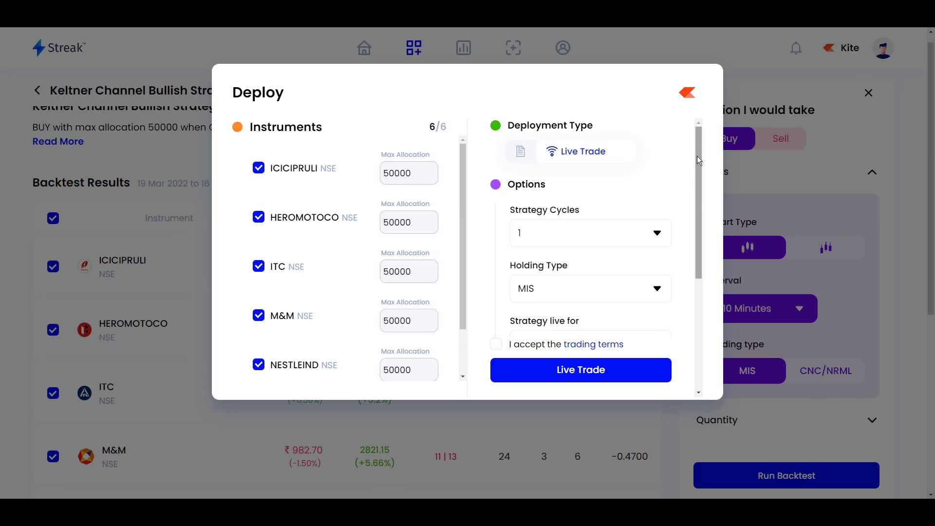
Set the deployment's Strategy live for option to 1 Week and check the variety, position sizing and order type options
{"action": "left_click_drag", "start_coordinate": [697, 156], "coordinate": [701, 199]}
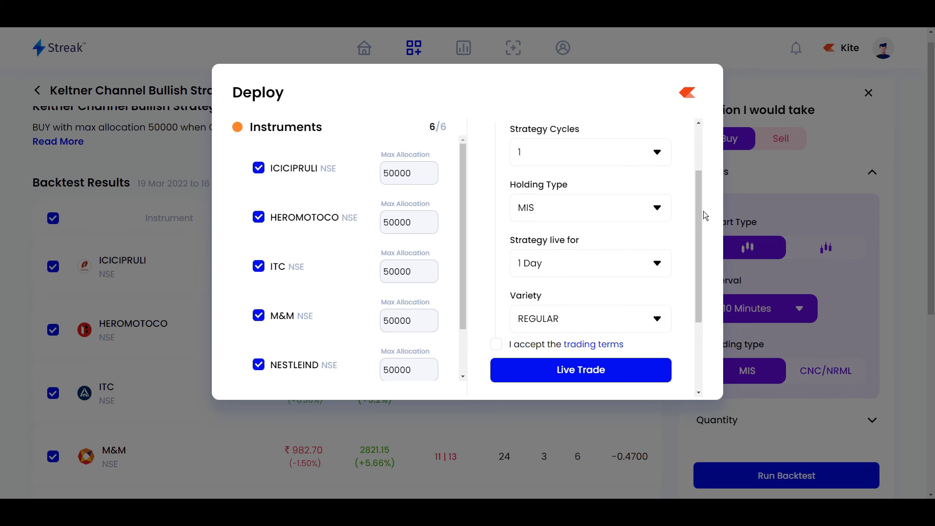
{"action": "scroll", "coordinate": [701, 212], "scroll_direction": "down", "scroll_amount": 1}
{"action": "scroll", "coordinate": [699, 226], "scroll_direction": "down", "scroll_amount": 3}
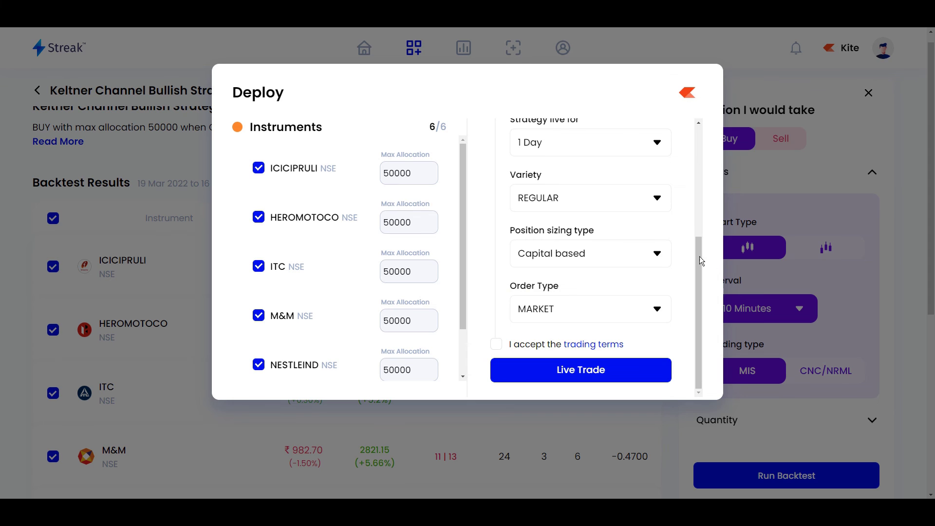
{"action": "left_click", "coordinate": [625, 146]}
{"action": "left_click", "coordinate": [627, 238]}
{"action": "left_click_drag", "start_coordinate": [698, 258], "coordinate": [696, 252]}
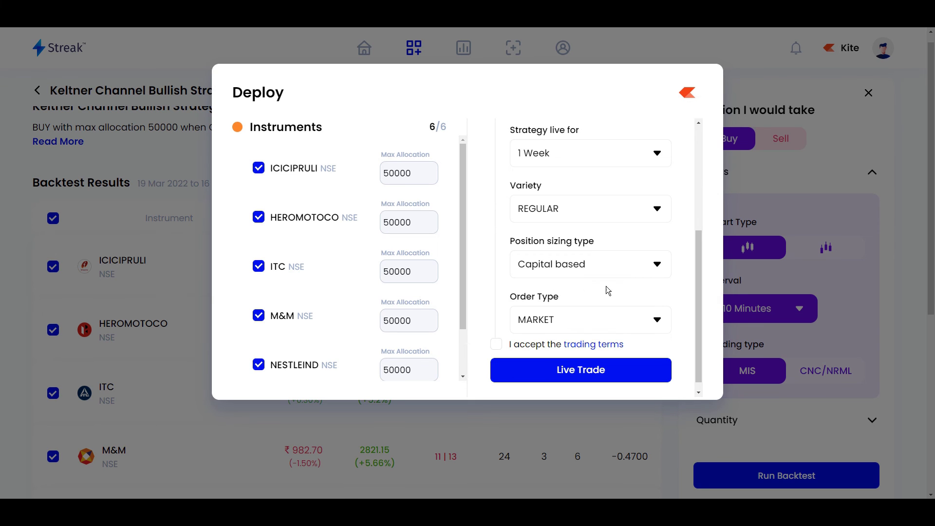
{"action": "left_click_drag", "start_coordinate": [696, 270], "coordinate": [697, 277]}
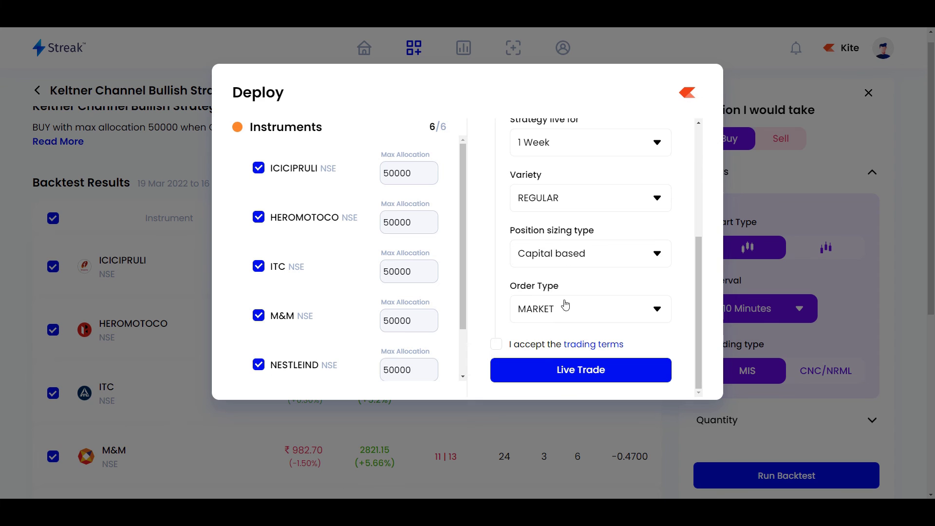
Accept the trading terms, deploy the strategy as a live trade, and open the list of deployed strategies
{"action": "left_click", "coordinate": [514, 345]}
{"action": "left_click", "coordinate": [496, 344]}
{"action": "left_click", "coordinate": [496, 344]}
{"action": "left_click", "coordinate": [578, 375]}
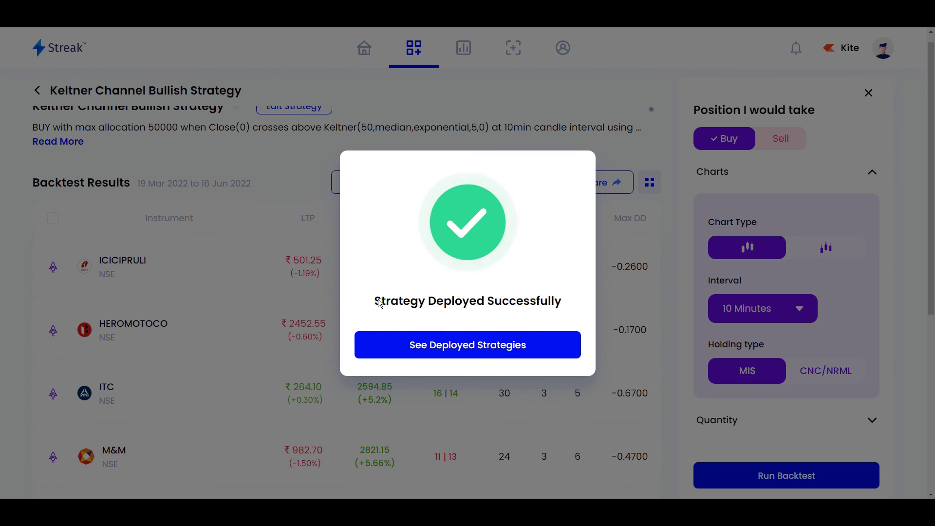
{"action": "left_click", "coordinate": [486, 354]}
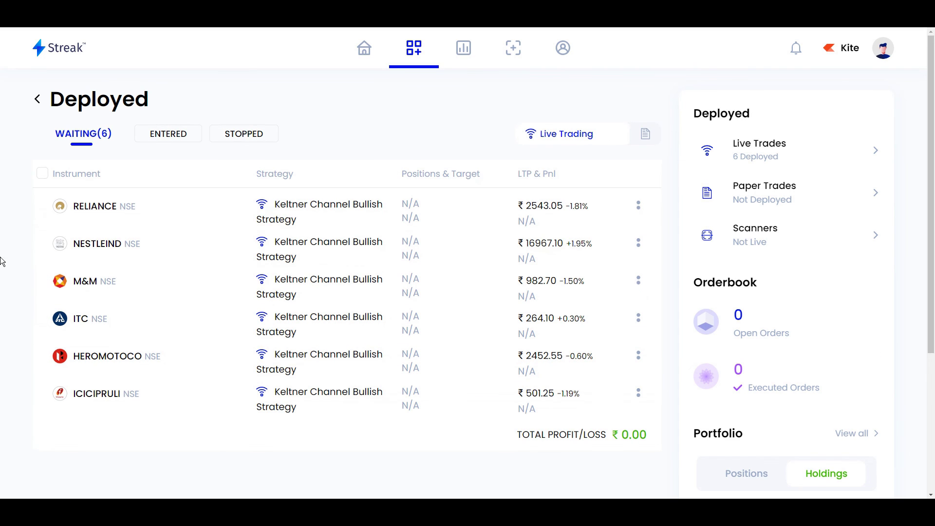